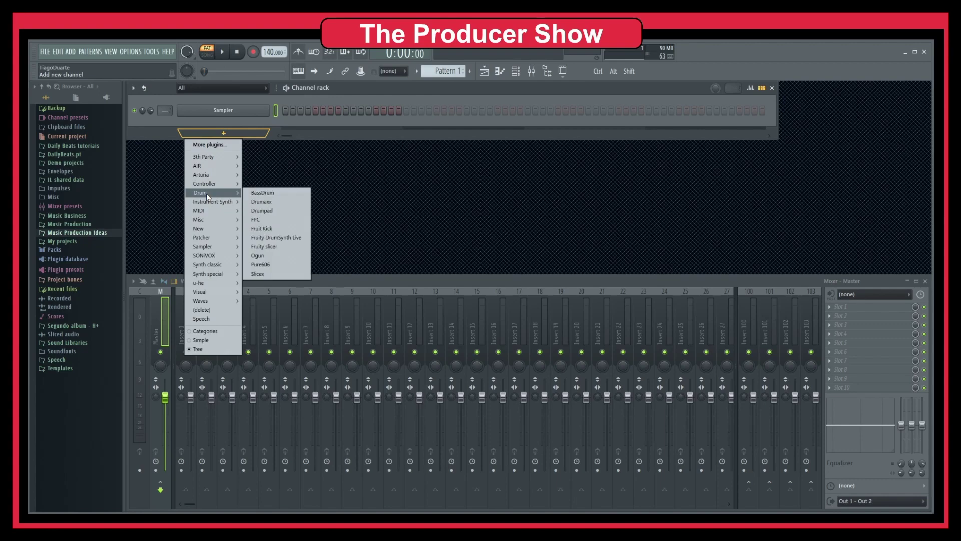
Step: Add an FPC drum channel and load its Suprano Drums - Kit 1 preset
left_click(269, 214)
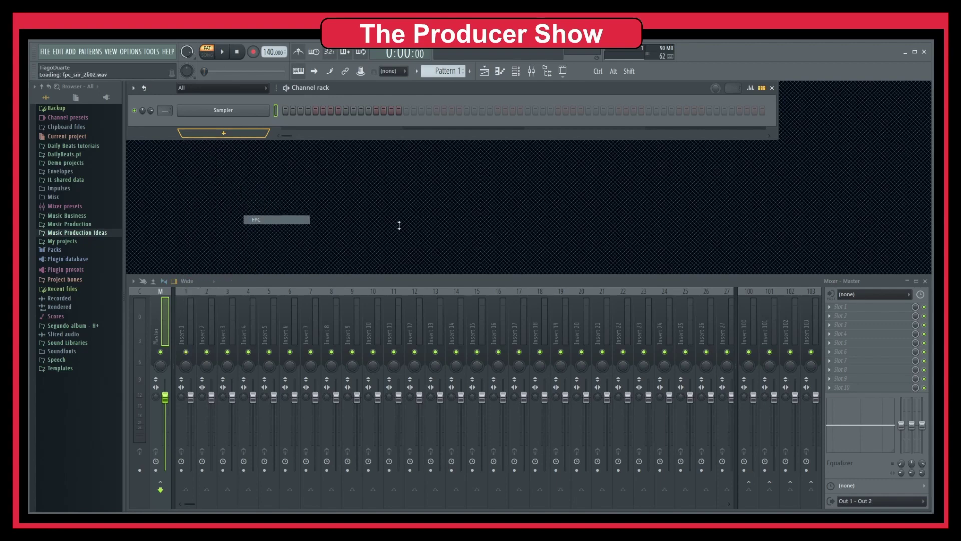
left_click(402, 115)
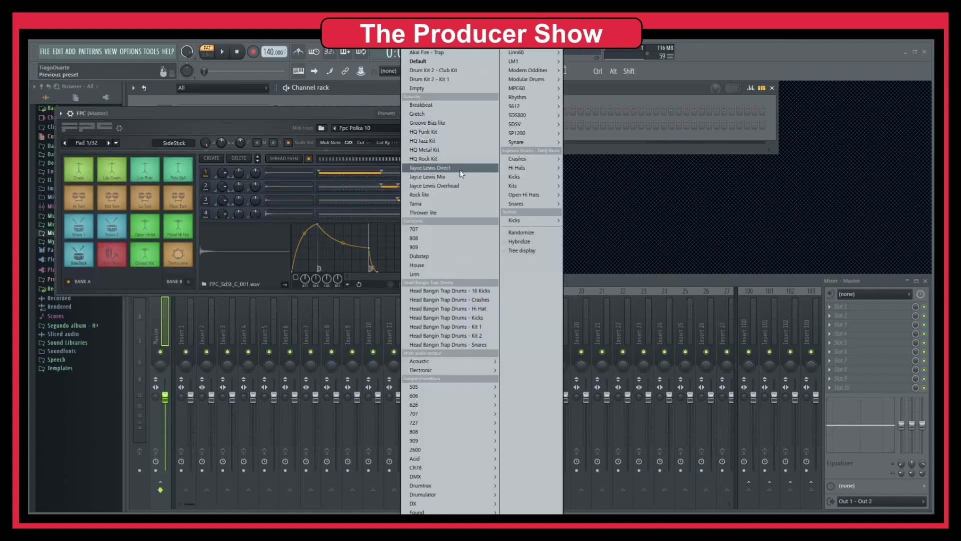
mouse_move(537, 195)
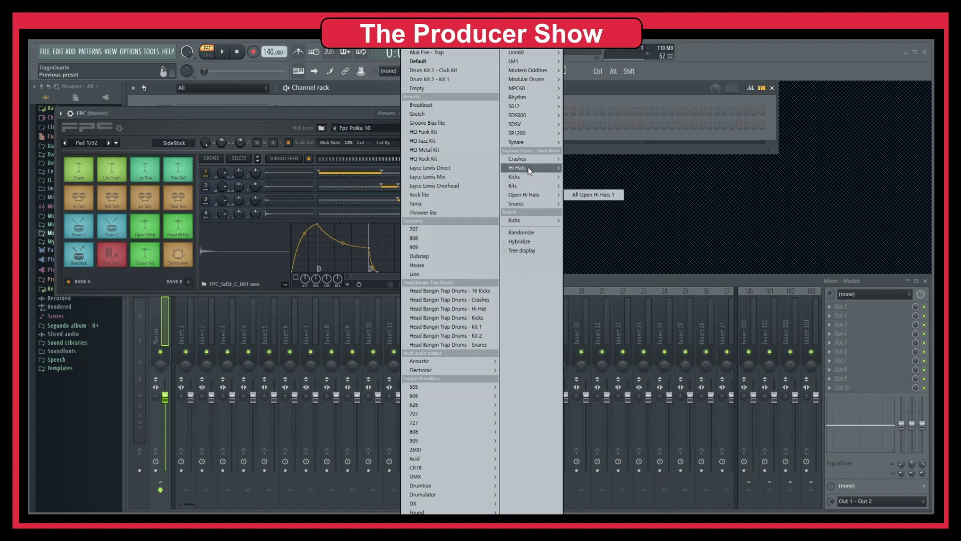
left_click(603, 186)
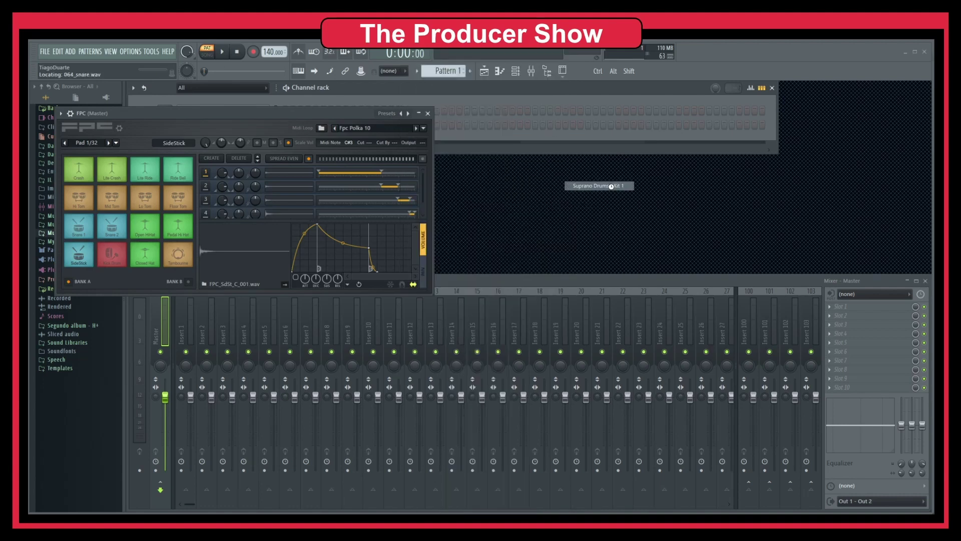
Step: Audition the kit's snare, kick and hi-hat pads in FPC, and close the plugin window
left_click(83, 257)
left_click(110, 261)
left_click(145, 255)
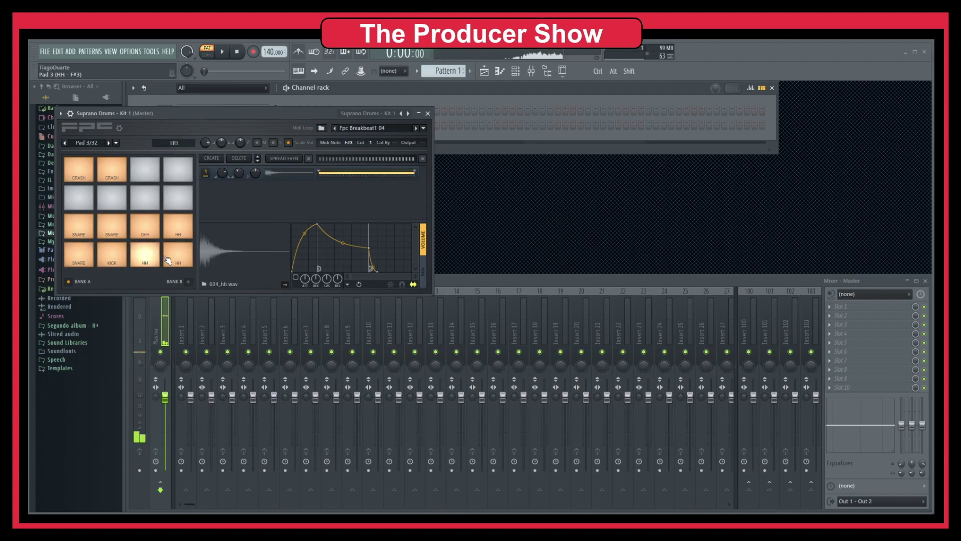
left_click(145, 255)
left_click(177, 255)
left_click(177, 230)
left_click(145, 254)
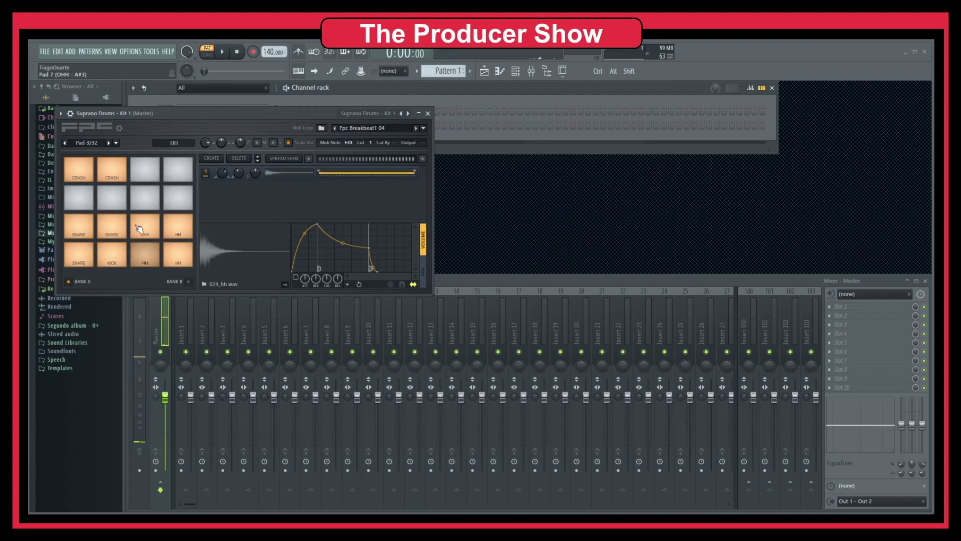
left_click(145, 255)
left_click(112, 225)
left_click(79, 226)
left_click(78, 255)
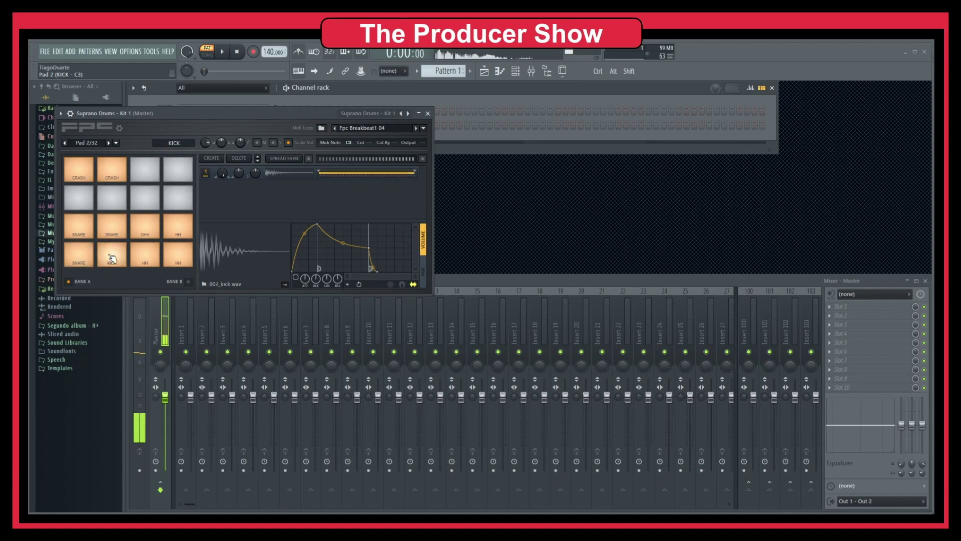
left_click(149, 258)
left_click(149, 258)
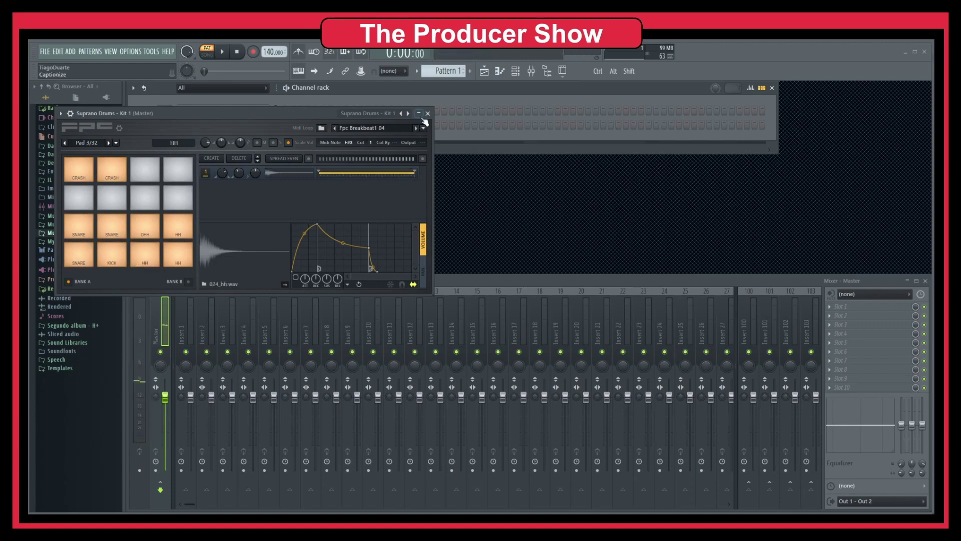
left_click(427, 114)
Step: In the Suprano Drums piano roll, place a kick at the start of bar 1 and snares on beats 2 and 4
right_click(240, 126)
left_click(289, 125)
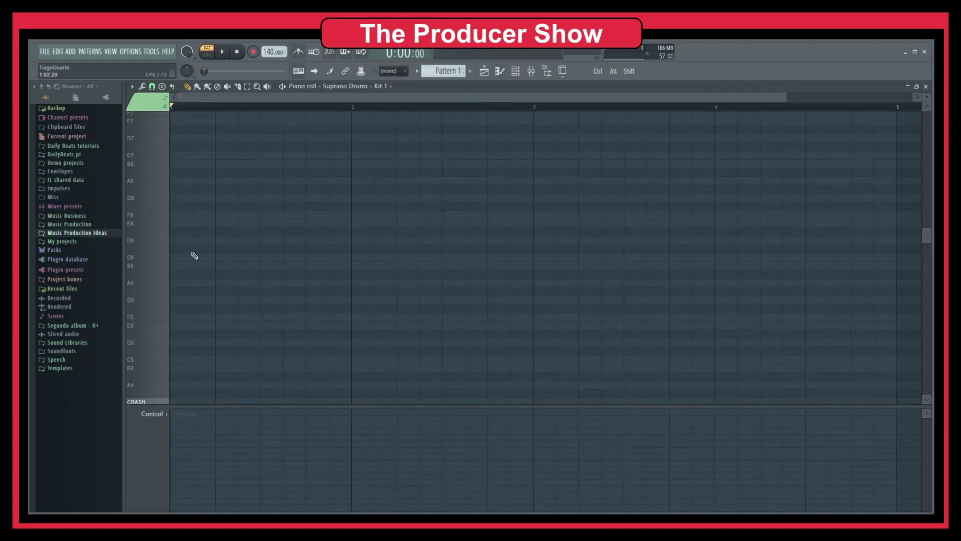
left_click(179, 308)
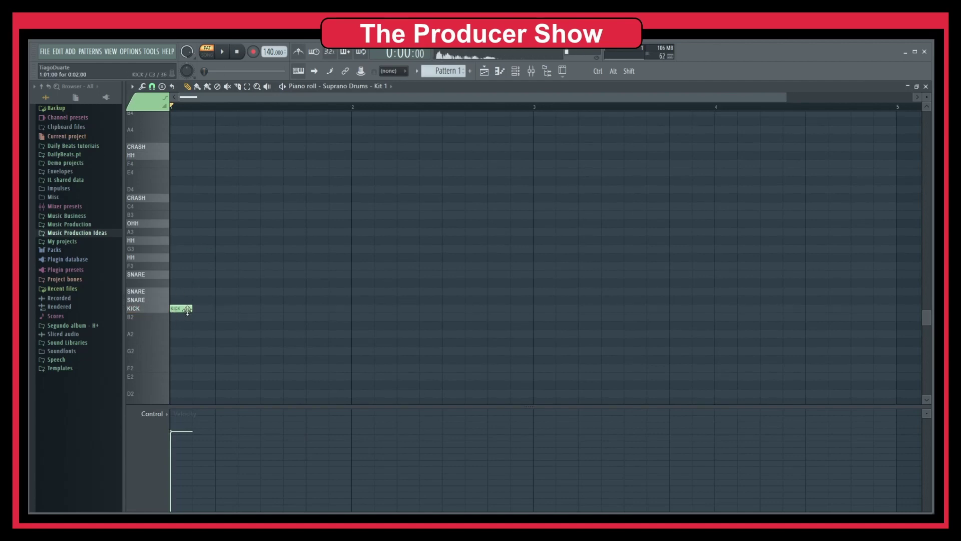
mouse_move(221, 289)
left_mouse_down()
mouse_move(219, 298)
mouse_move(208, 286)
mouse_move(212, 299)
mouse_move(221, 290)
left_mouse_up()
left_click(313, 291)
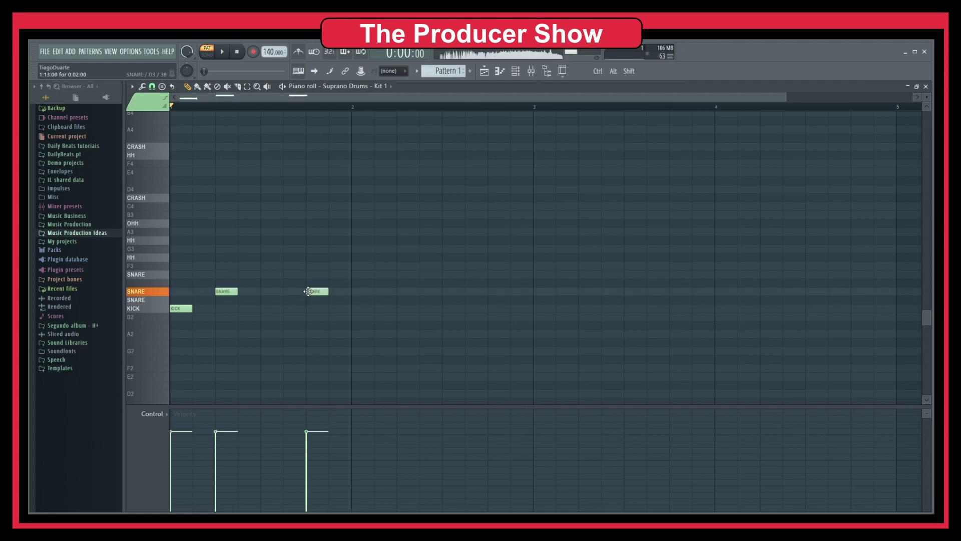
Step: Fill bar 1 with eight consecutive eighth-note hi-hats on the lower HH row
left_click(180, 257)
left_click(203, 257)
left_click(226, 258)
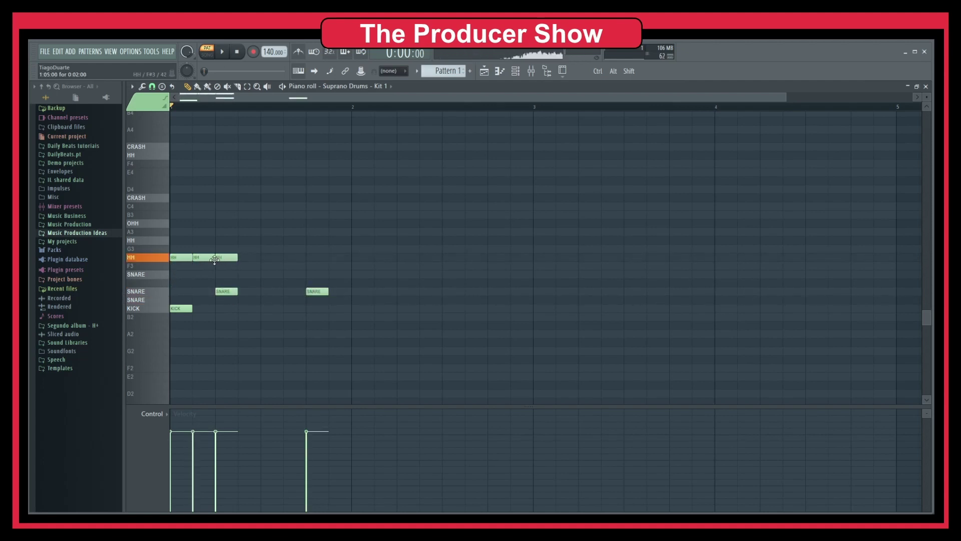
left_click(248, 257)
left_click(271, 257)
left_click(294, 257)
mouse_move(335, 257)
left_mouse_down()
mouse_move(313, 259)
mouse_move(321, 260)
left_mouse_up()
left_click(358, 258)
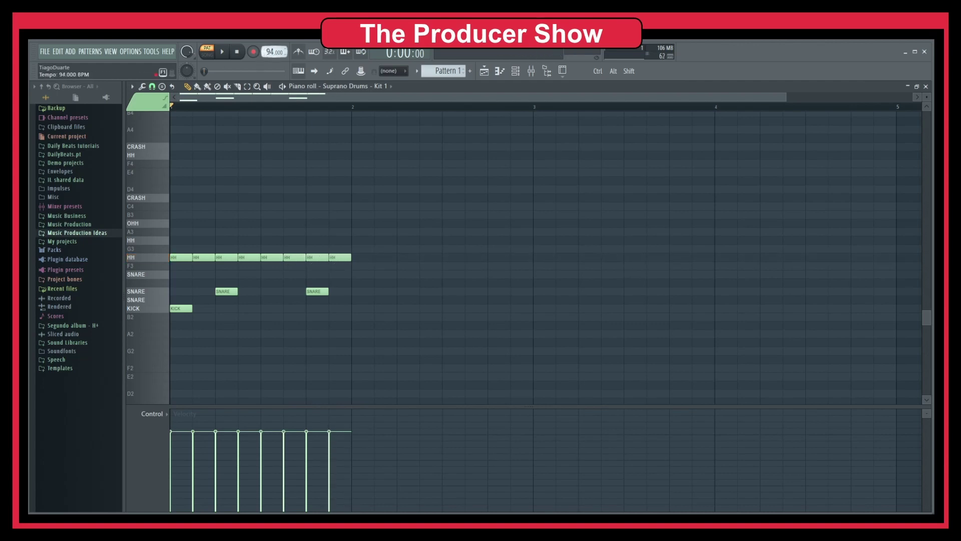
Step: Add a second kick an eighth note before the second snare and briefly play the pattern
left_click(270, 308)
left_click_drag(271, 308, 294, 309)
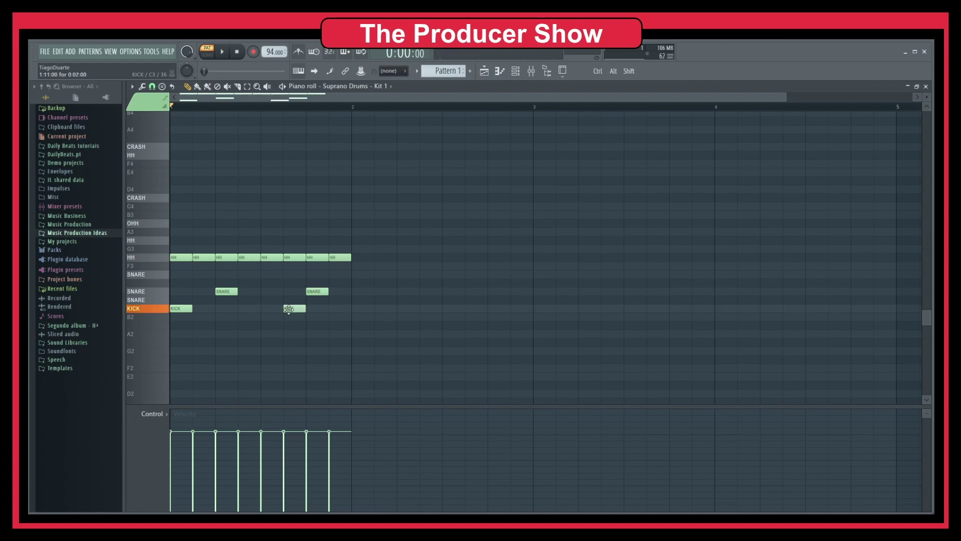
key("space")
key("space")
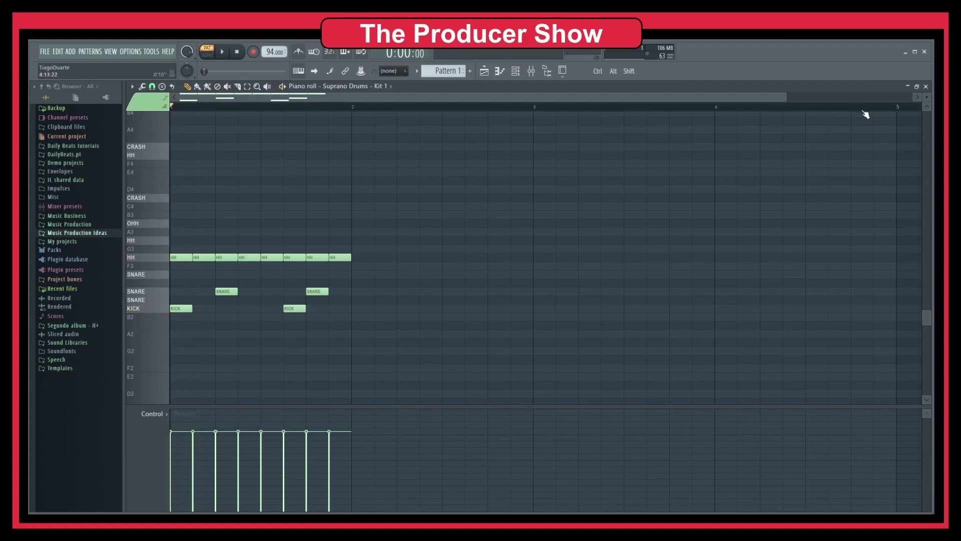
Step: Play back the full drum loop to check its feel, and return to the channel rack
key("space")
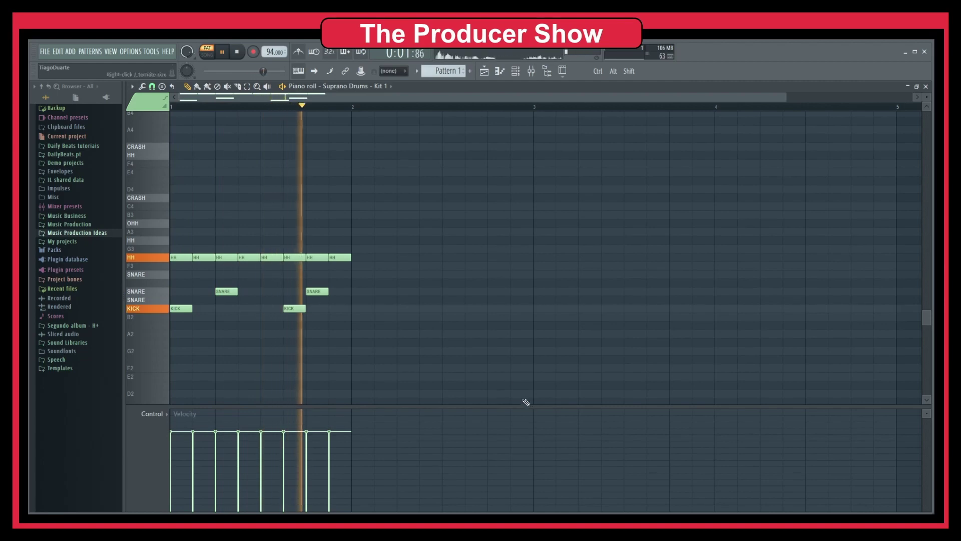
key("space")
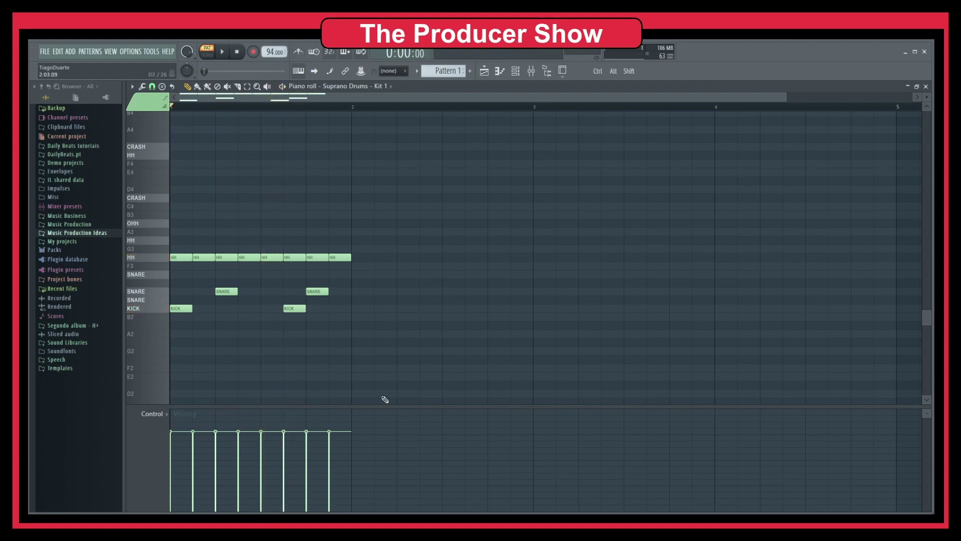
key("space")
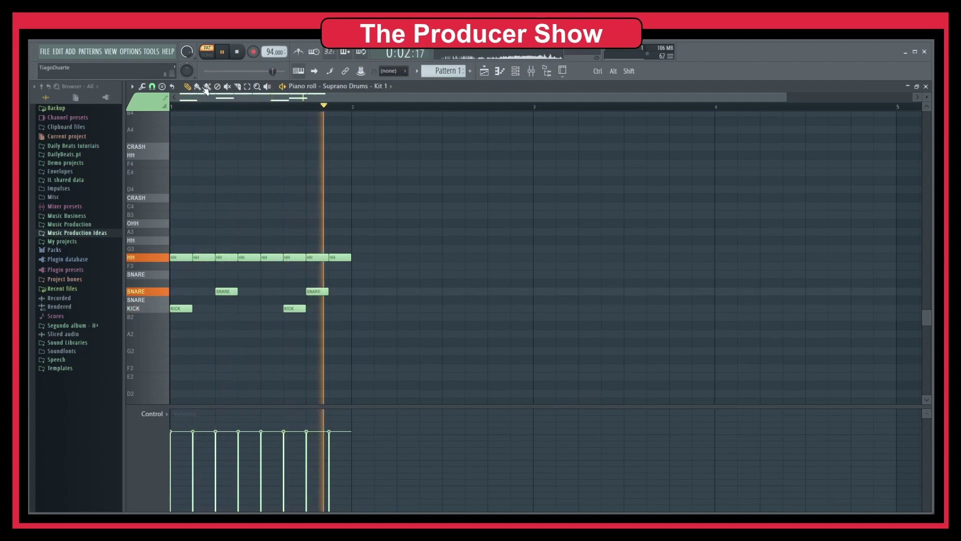
left_click(925, 86)
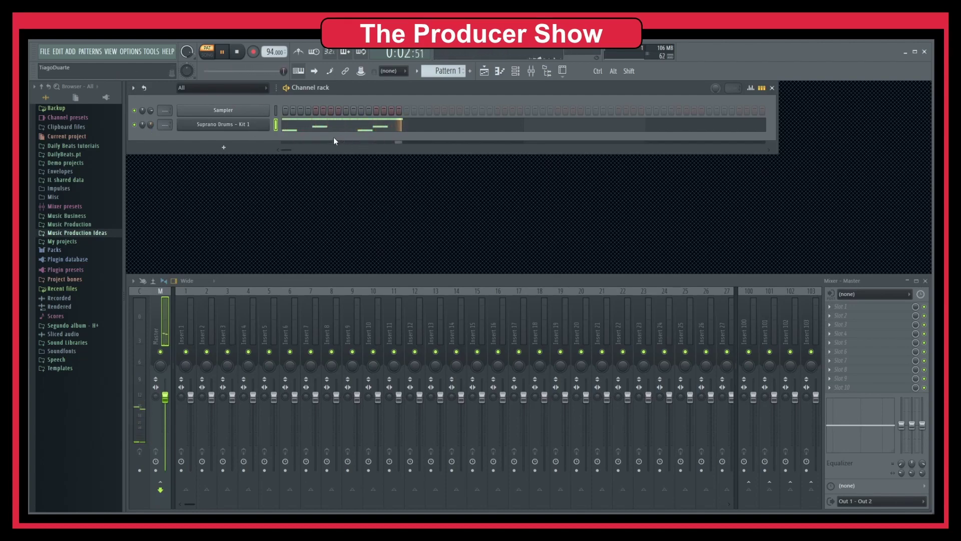
key("space")
Step: Delete all eight hi-hat notes from the Suprano Drums pattern and play back the remaining kick and snare
left_click(315, 130)
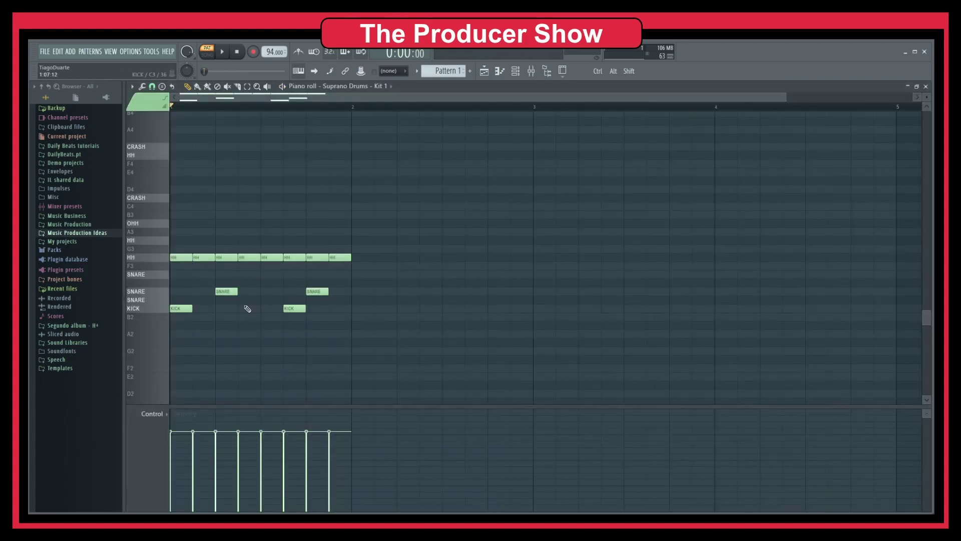
right_click(177, 257)
right_click(199, 257)
right_click(222, 257)
right_click(245, 257)
right_click(266, 257)
right_click(289, 256)
right_click(312, 257)
right_click(334, 257)
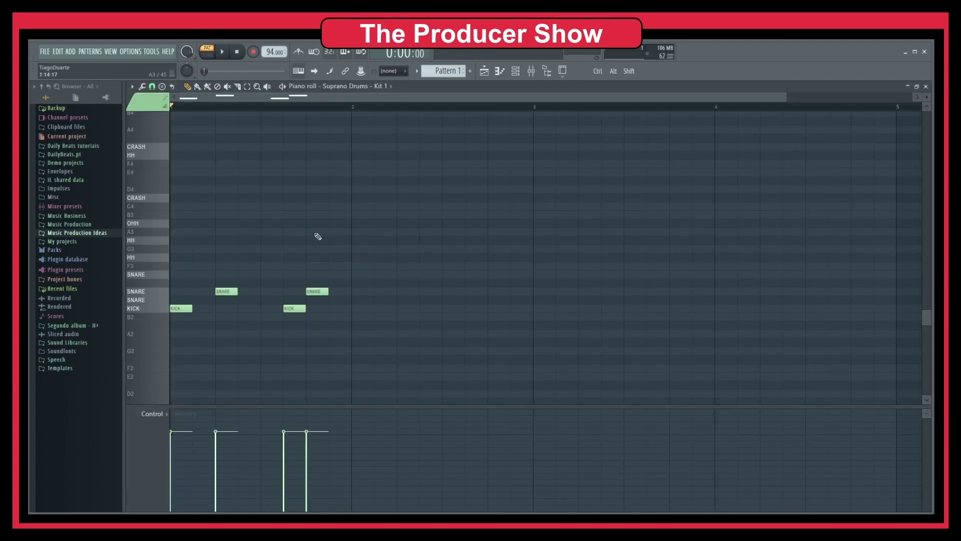
key("F7")
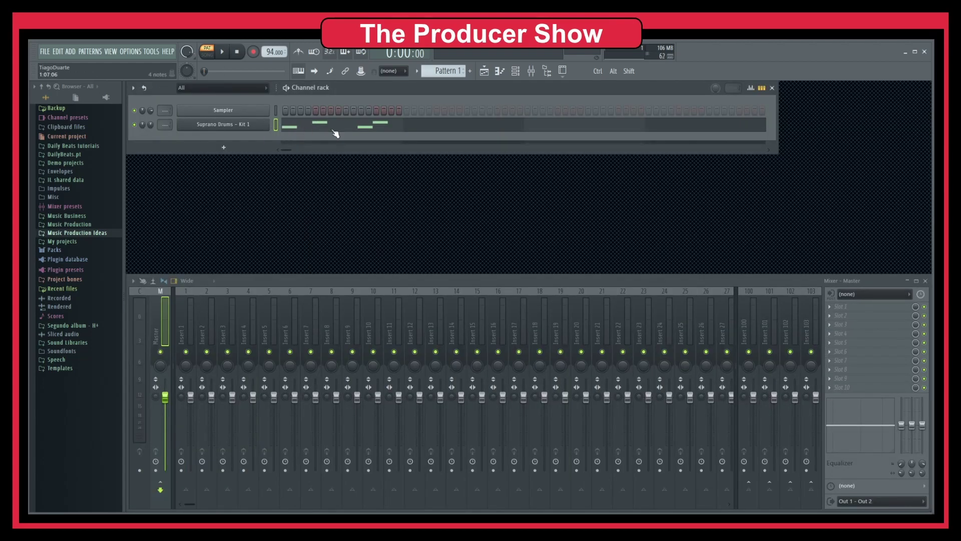
key("space")
key("space")
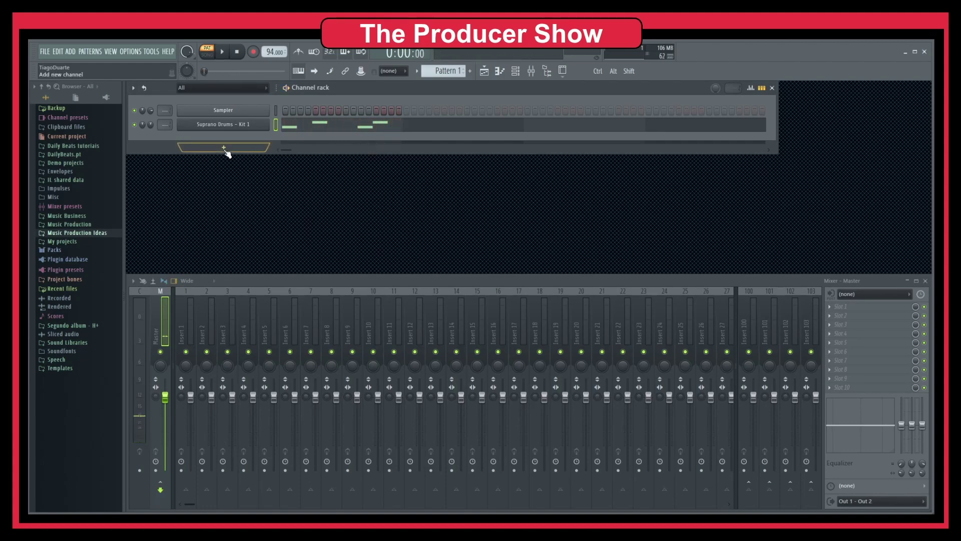
Step: Add an Addictive Drums 2 channel and open its Fairfax Vol 1 - Kit preset page
left_click(226, 150)
mouse_move(213, 179)
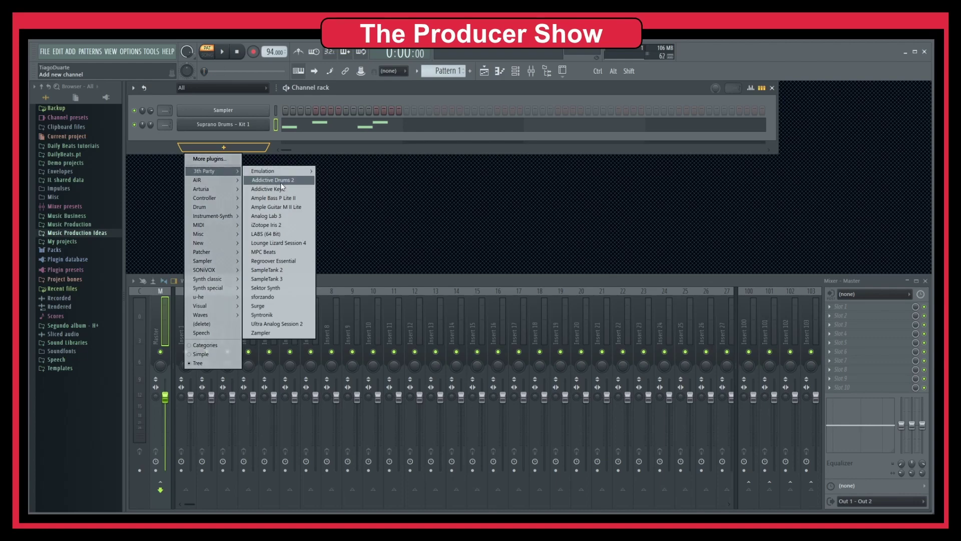
left_click(281, 181)
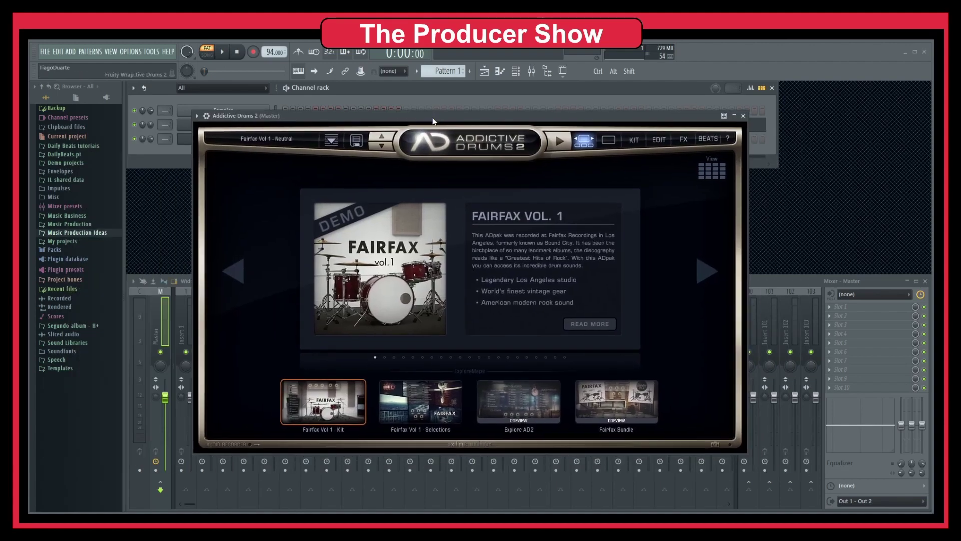
left_click(323, 409)
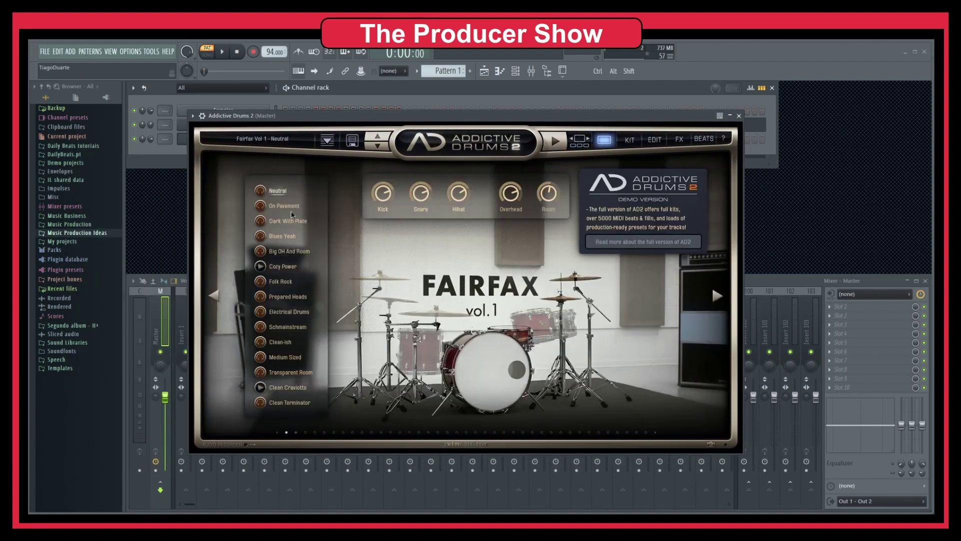
Step: Audition the Fairfax presets Neutral, On Pavement, Dark With Plate, Cozy Power and Clean Terminator
left_click(261, 192)
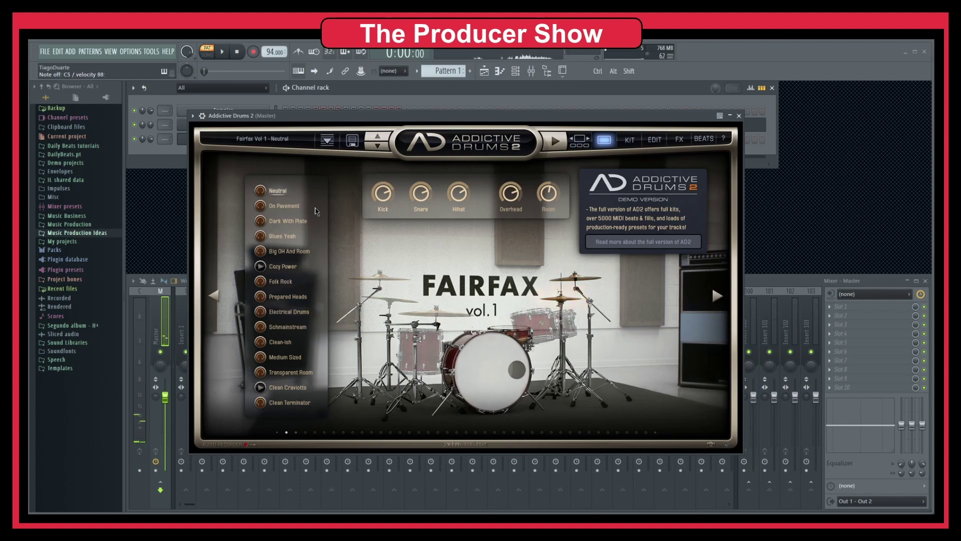
left_click(285, 206)
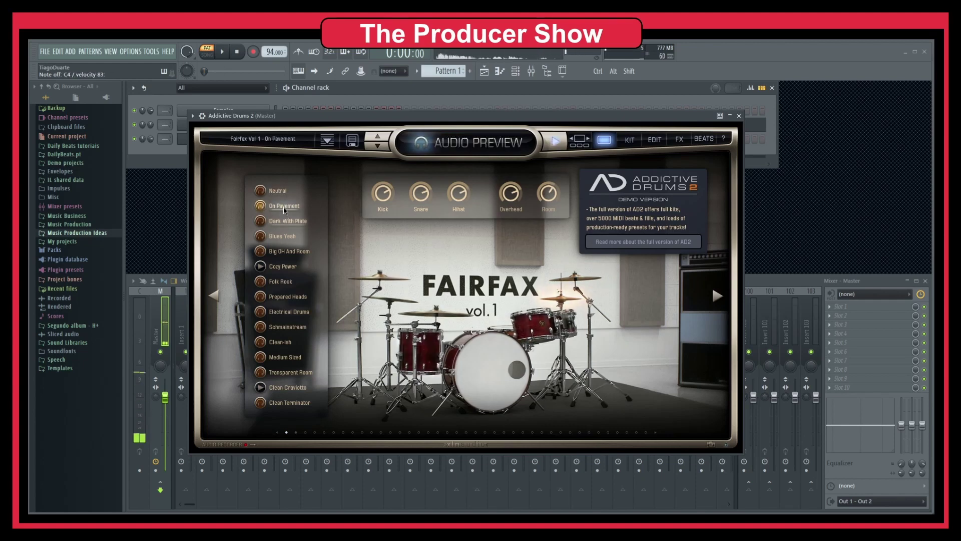
left_click(288, 221)
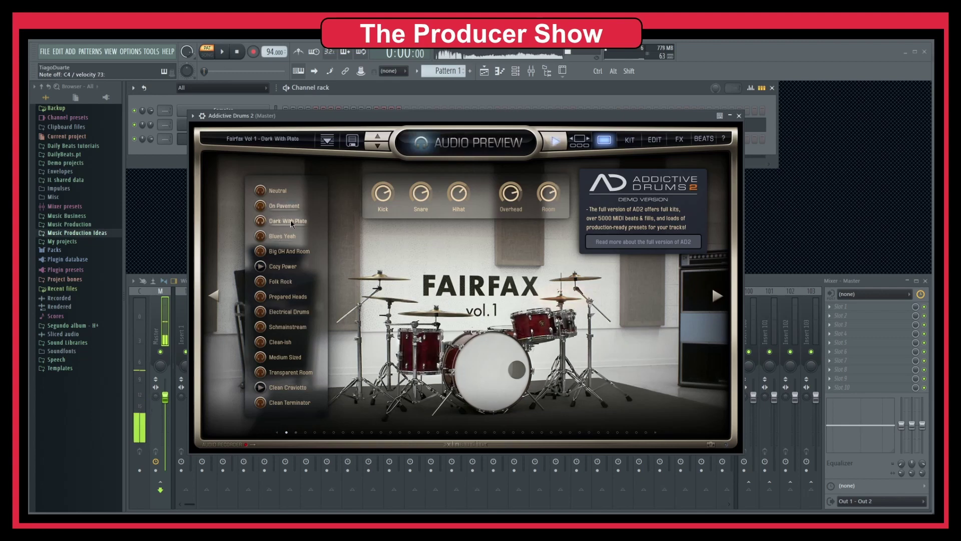
left_click(283, 267)
left_click(290, 402)
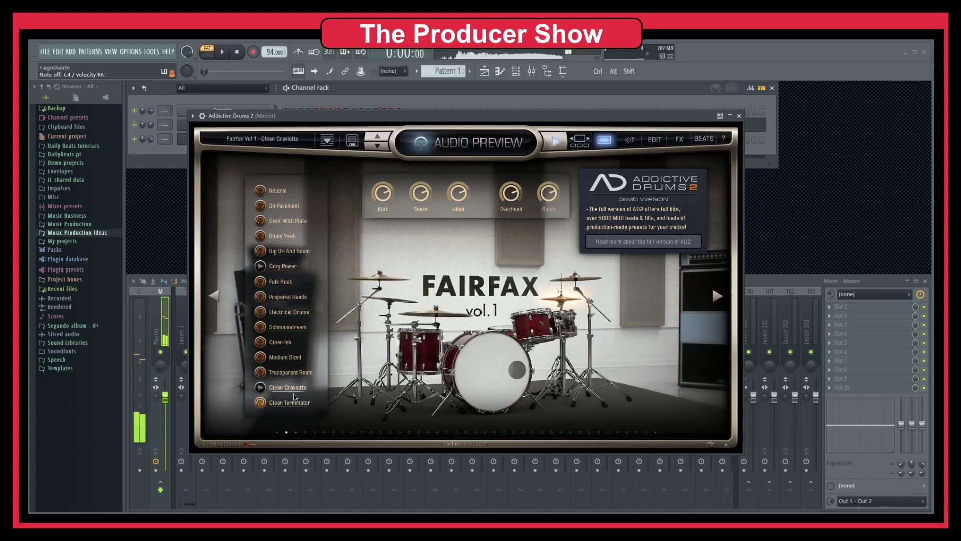
Step: Compare the Clean Craviotto and Cozy Power presets, keep Cozy Power loaded, and close Addictive Drums 2
left_click(292, 386)
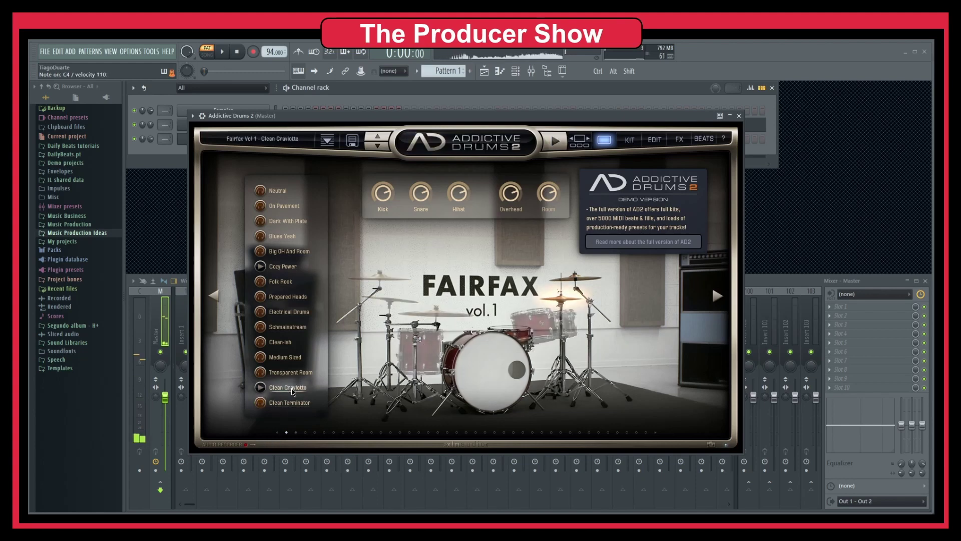
left_click(280, 268)
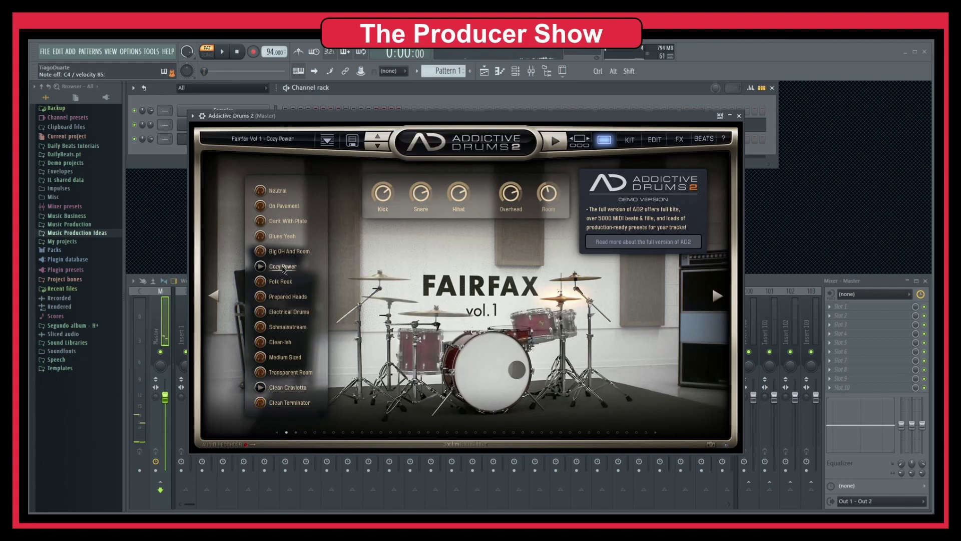
left_click(288, 387)
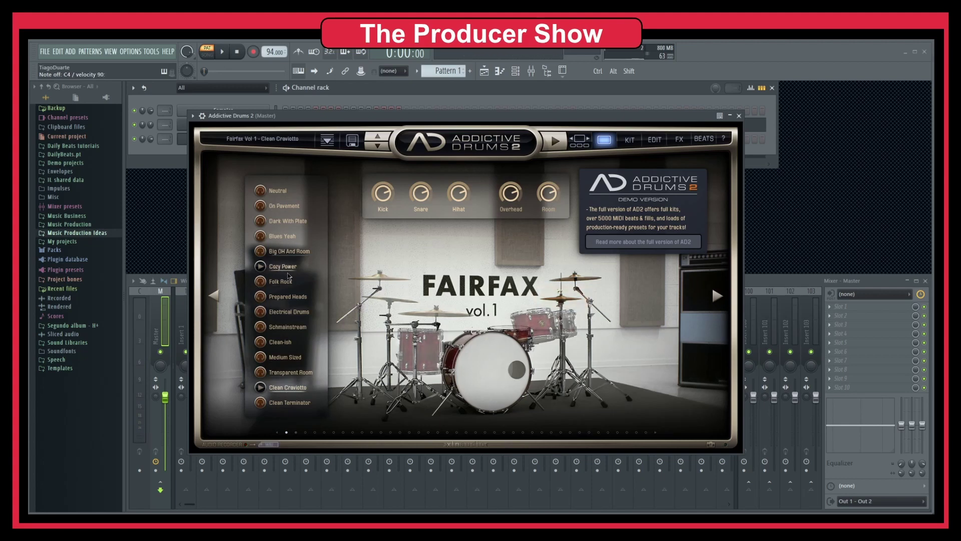
left_click(288, 267)
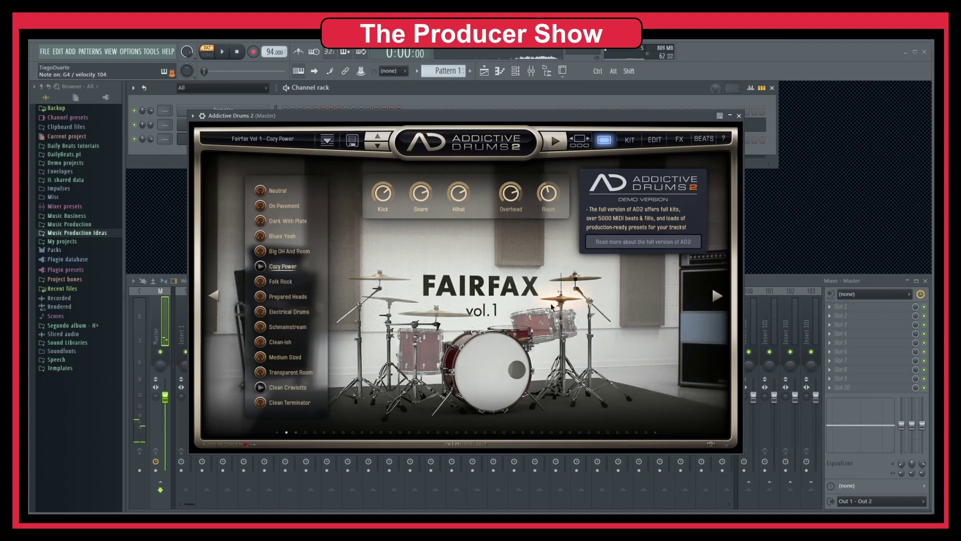
left_click(739, 115)
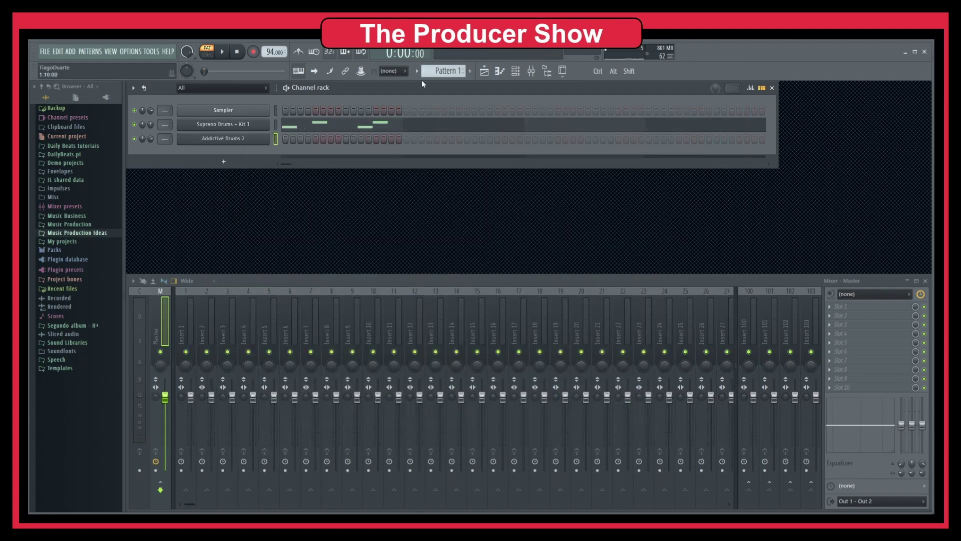
Step: Place four Pattern 1 clips across bars 1–4 of Track 1 and a Pattern 2 clip stretched over the same bars on Track 2
left_click(484, 73)
left_click_drag(269, 129, 332, 134)
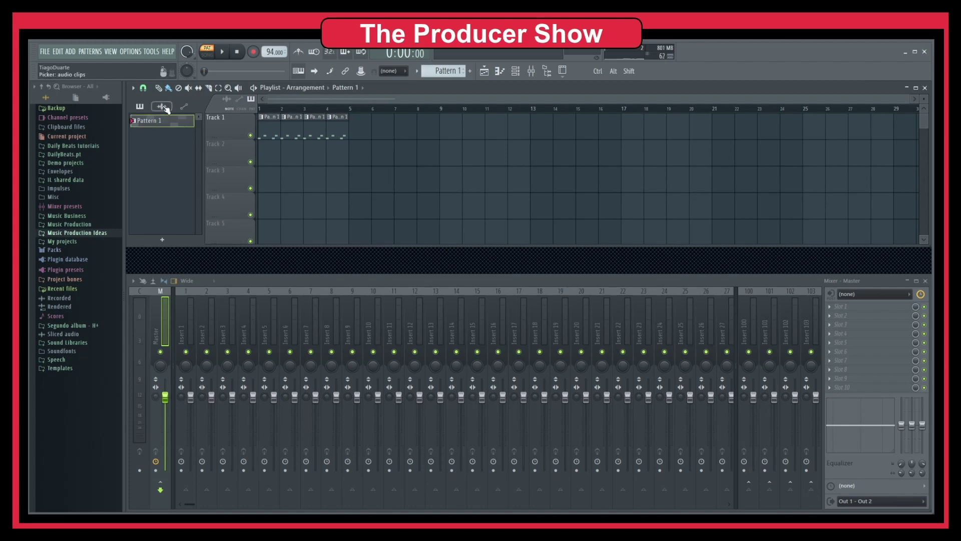
scroll(451, 73, "up", 1)
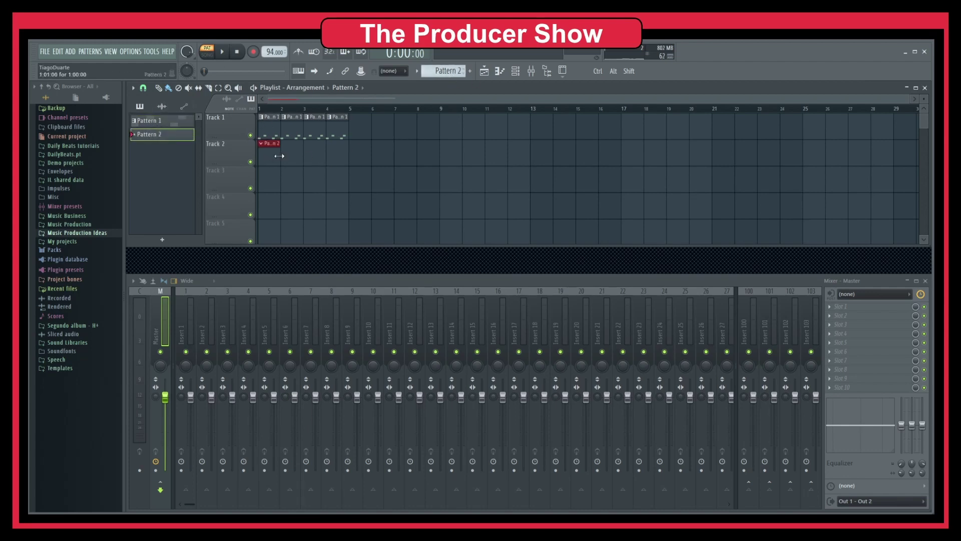
left_click_drag(279, 156, 349, 158)
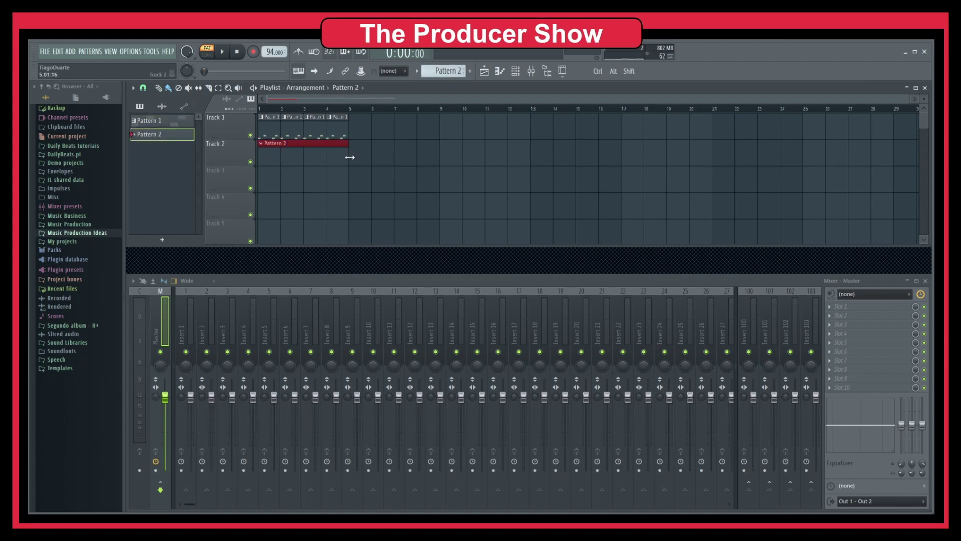
Step: Open Addictive Drums 2's piano roll for Pattern 2 and place two consecutive C4 eighth notes from the start of bar 1
left_click(925, 88)
right_click(250, 139)
left_click(290, 141)
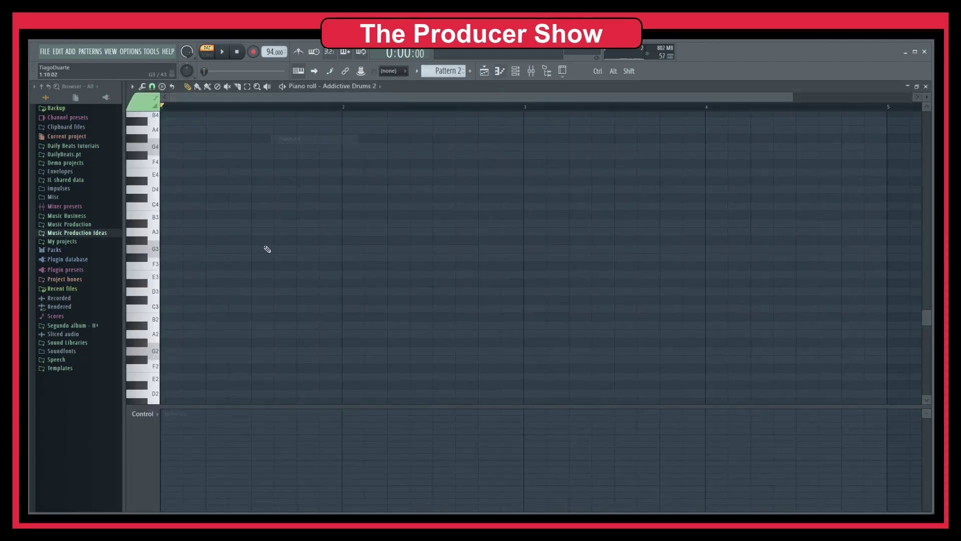
left_click(193, 206)
left_click_drag(193, 206, 173, 206)
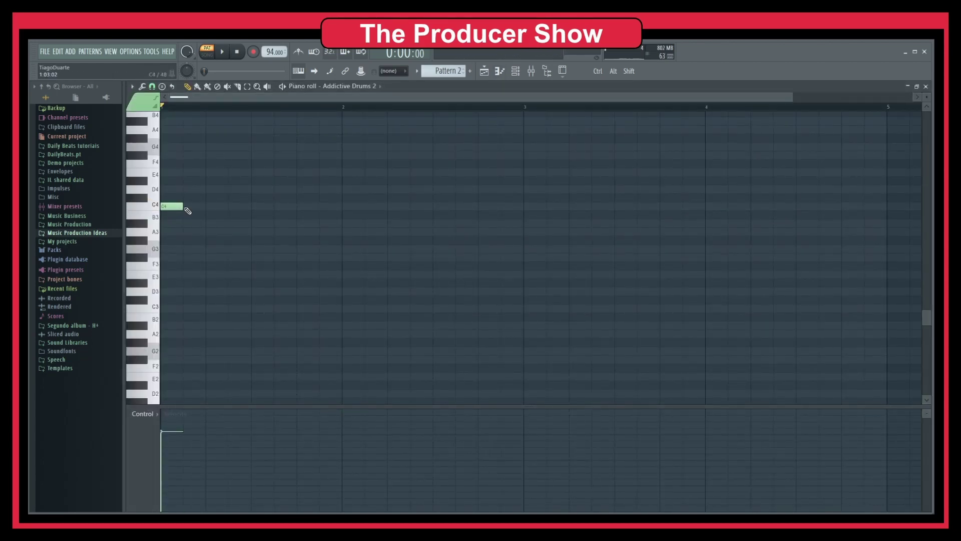
left_click(194, 206)
Step: Complete the bar 1 hi-hat line with successive eighth notes C#4, C4, C#4, C4, D4 and C4
left_click(217, 189)
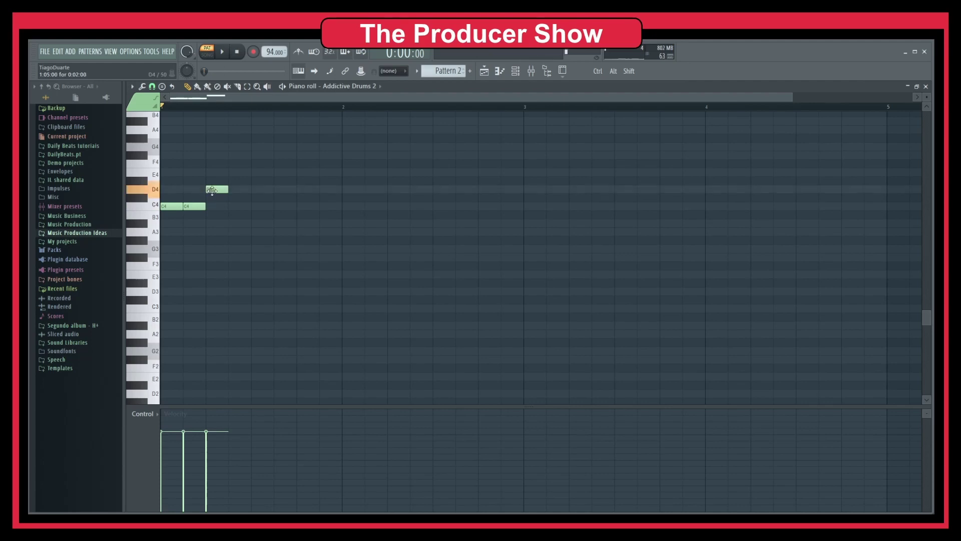
left_click_drag(217, 190, 285, 184)
left_click(235, 198)
left_click(261, 206)
left_click(307, 206)
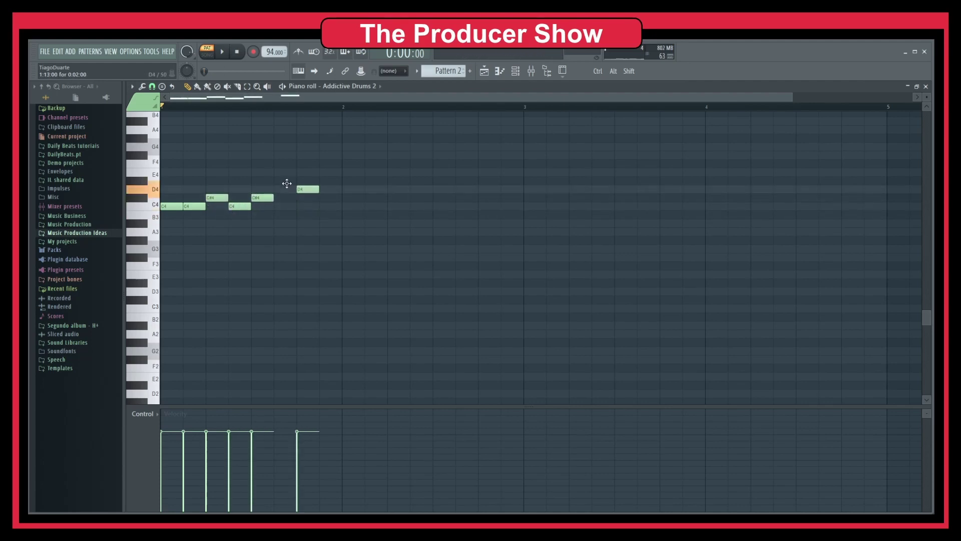
left_click(293, 207)
left_click(326, 207)
Step: Play the hi-hat line in pattern mode, and play it with the other drums in song mode
key("space")
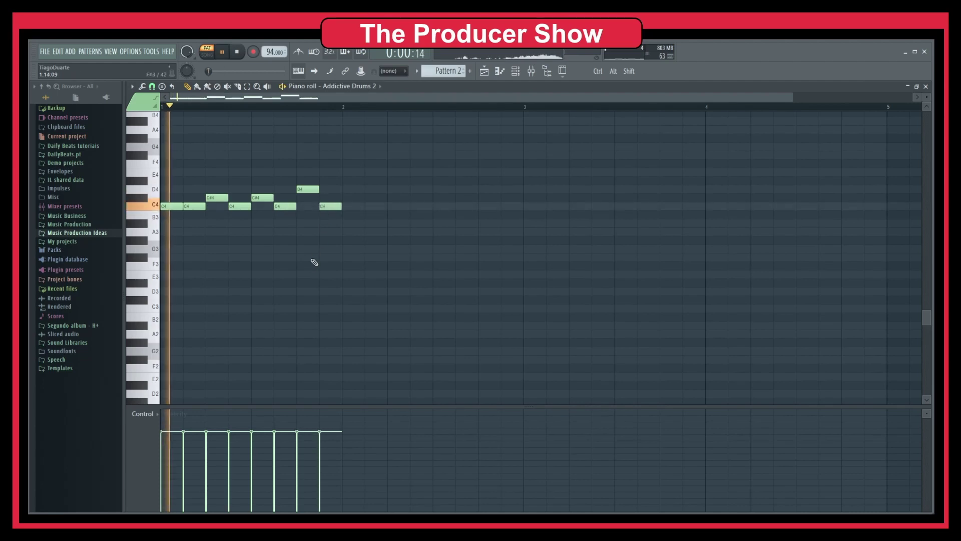
key("space")
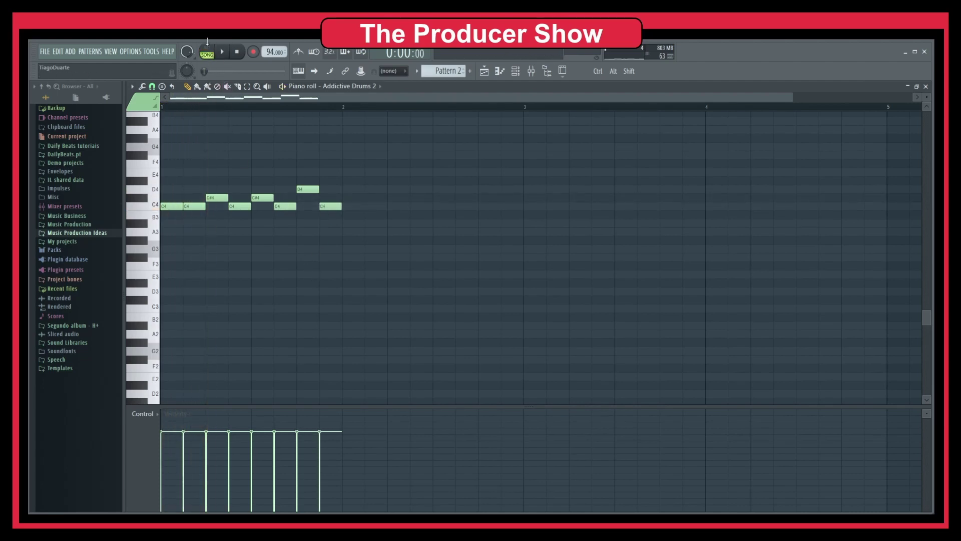
key("space")
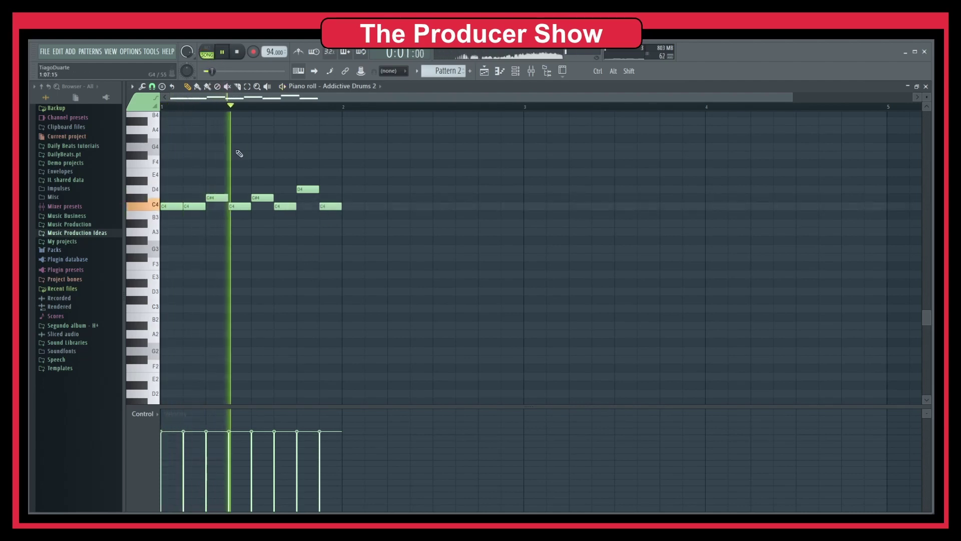
key("space")
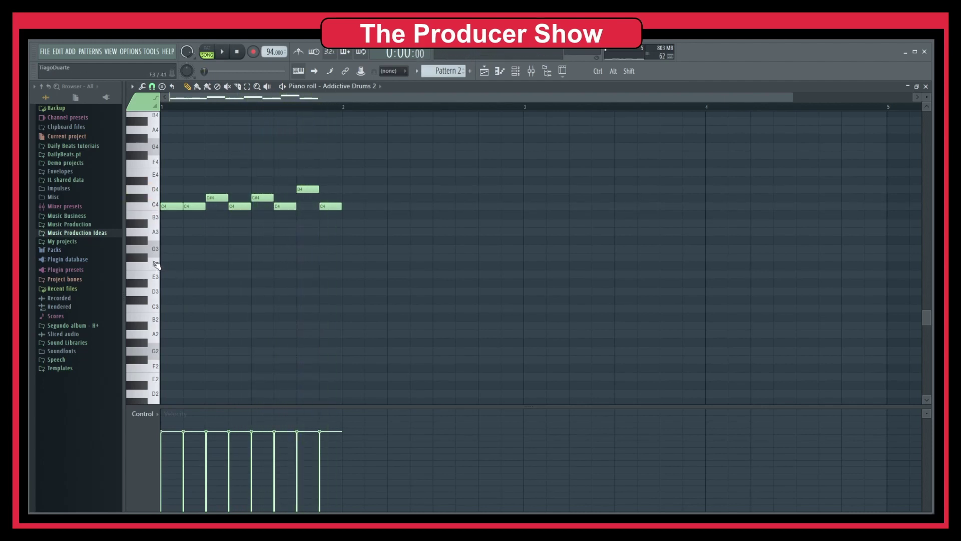
Step: Audition the lower keys and add D3 notes on beats 2 and 4 of bar 1, checking them in playback
left_click(150, 249)
left_click_drag(150, 249, 156, 295)
left_click(151, 291)
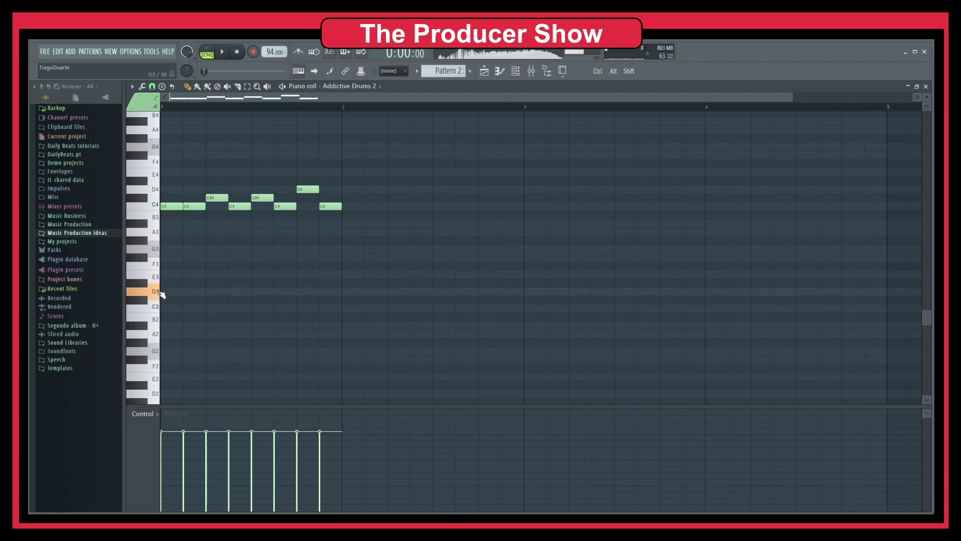
left_click(208, 292)
left_click(297, 292)
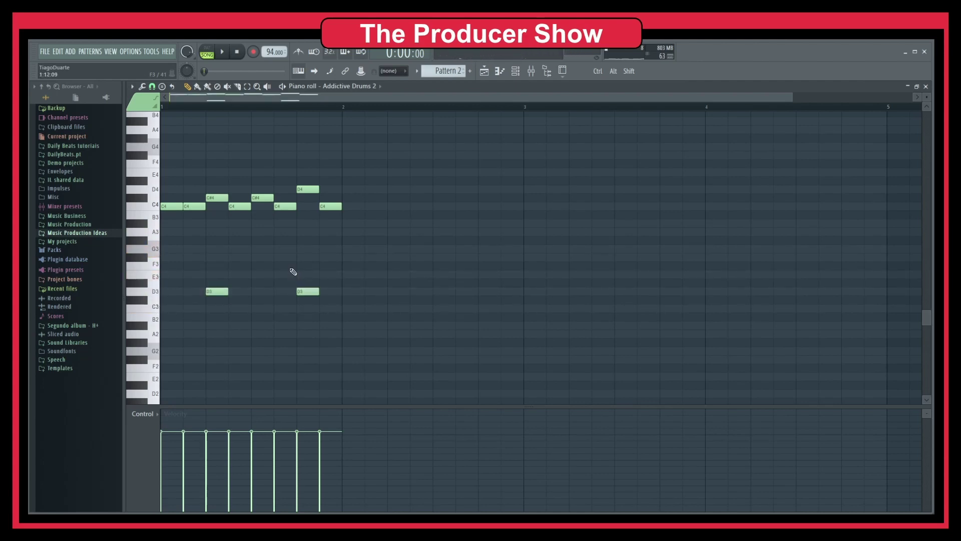
key("space")
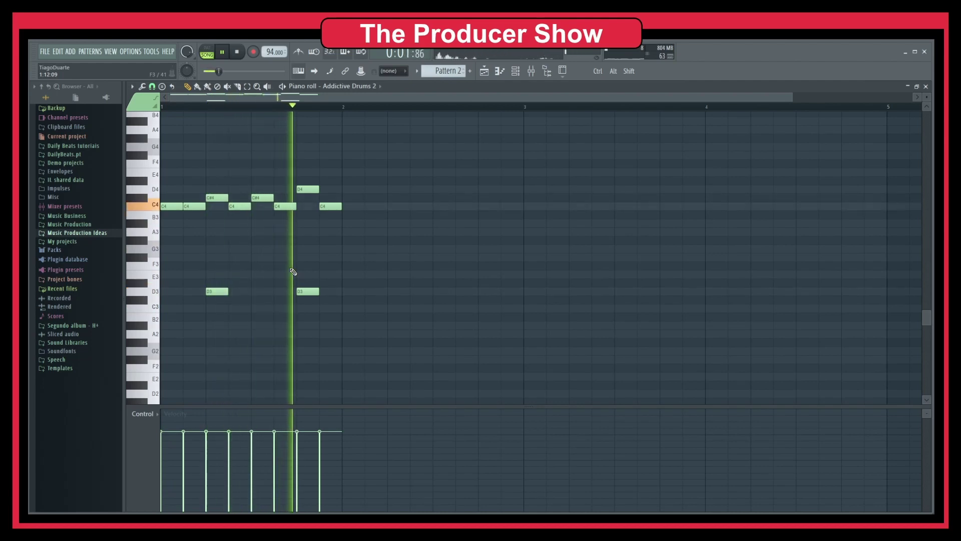
key("space")
key("space")
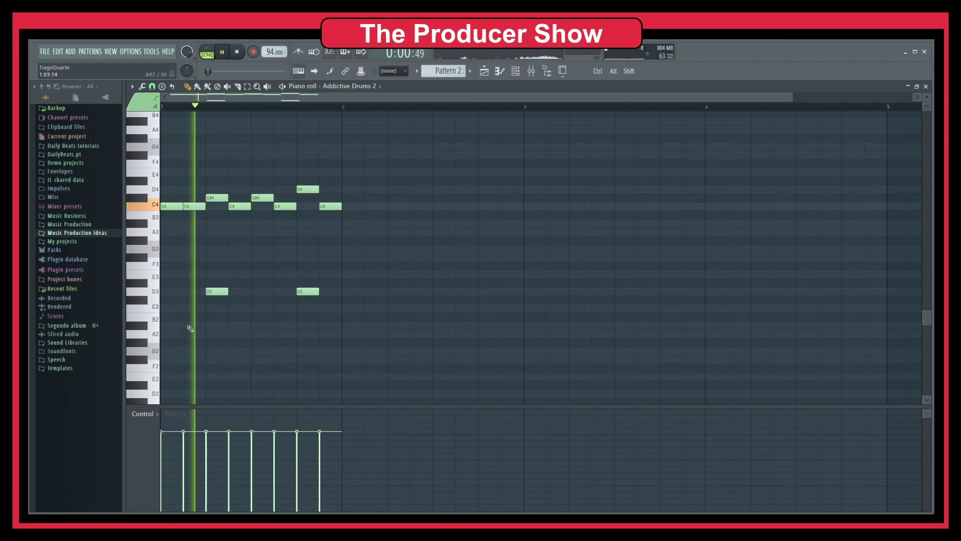
key("space")
Step: Add C3 notes on the first and sixth eighths of bar 1 and play back the layered beat
left_click(163, 309)
key("space")
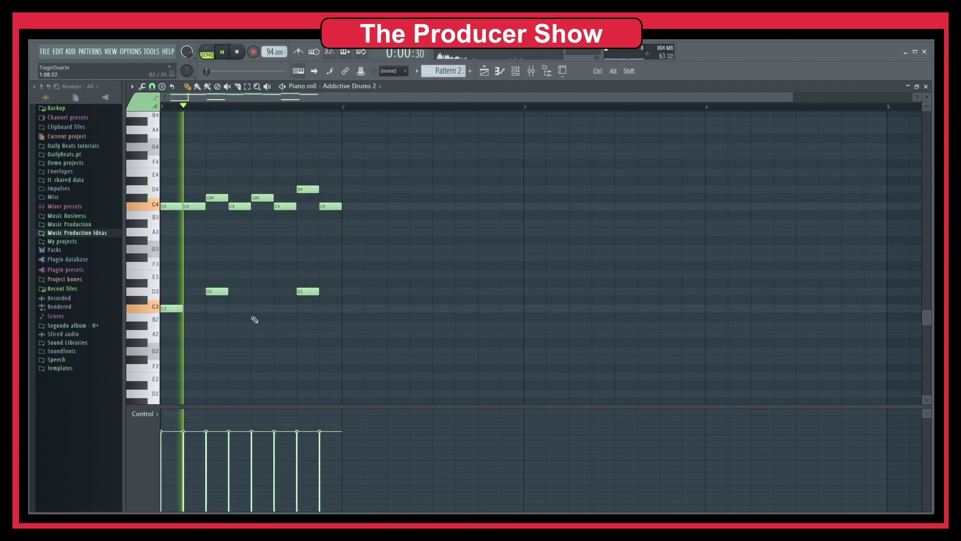
left_click(282, 309)
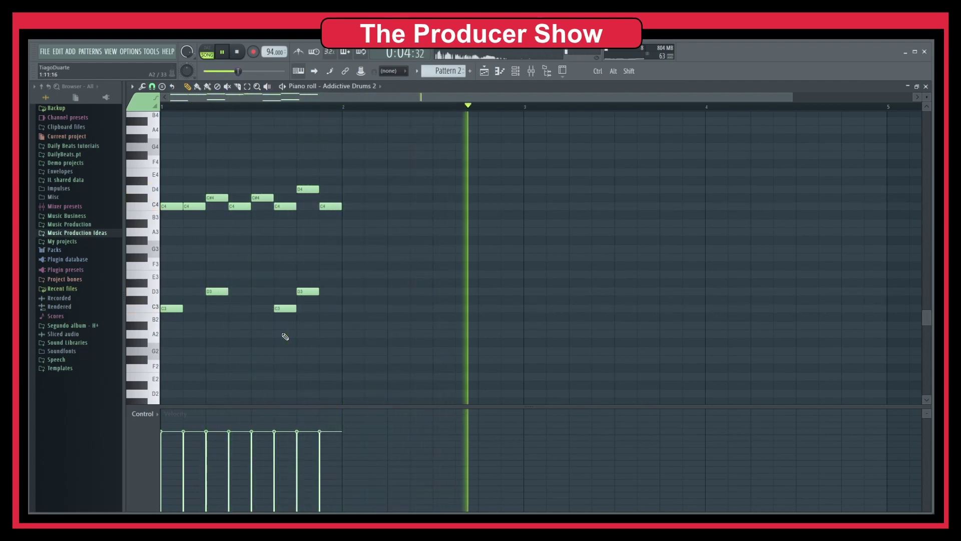
key("space")
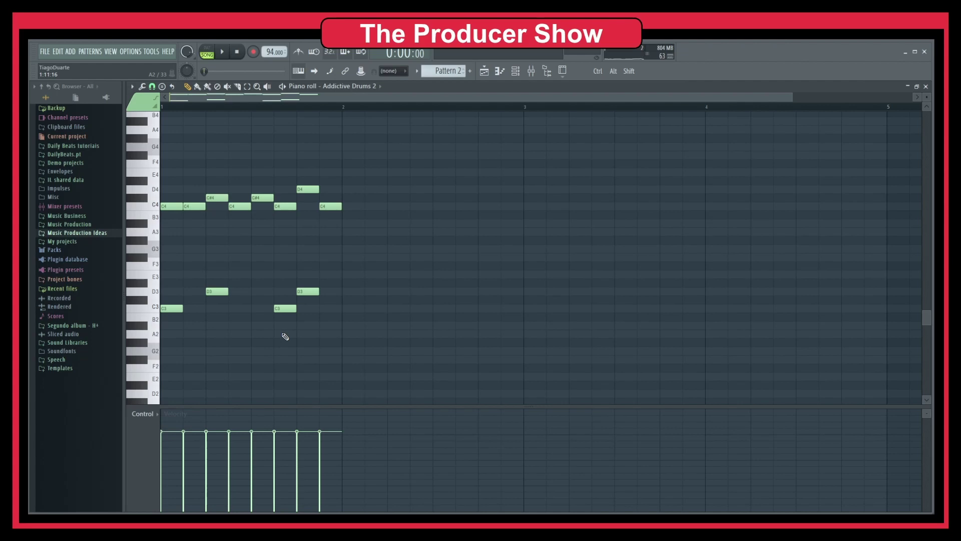
key("space")
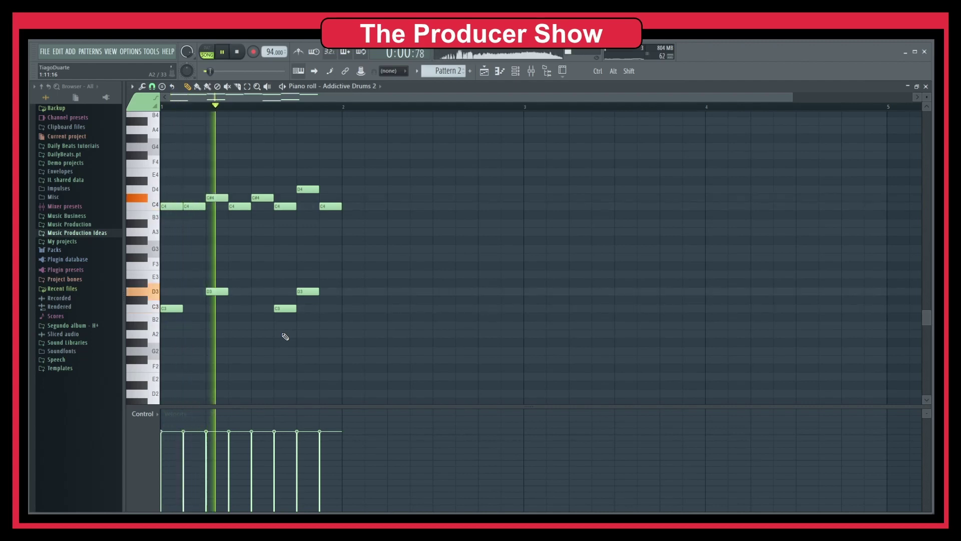
Step: Duplicate the upper hi-hat line and the lower C3 and D3 notes from bar 1 into bar 2
left_click_drag(371, 176, 192, 215)
key("ctrl+b")
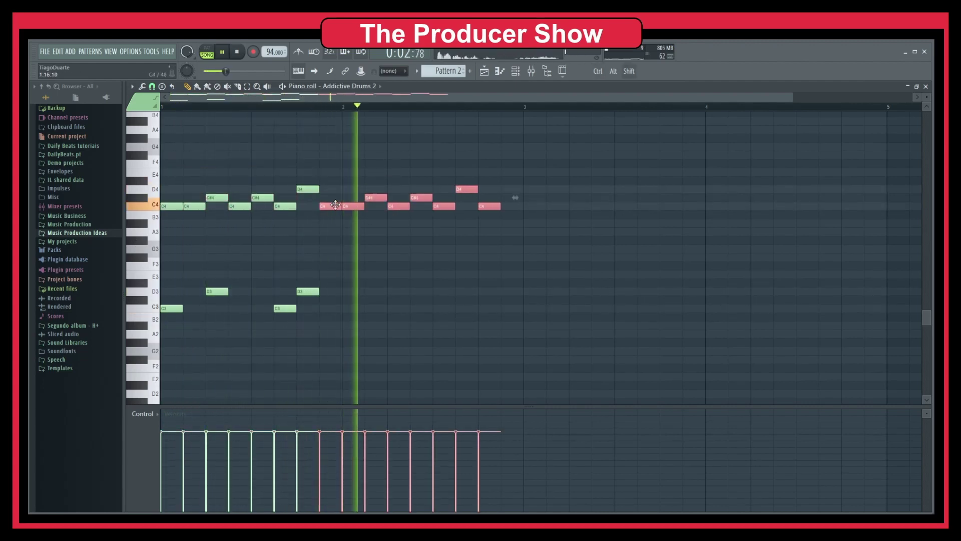
left_click_drag(345, 254, 178, 317)
key("space")
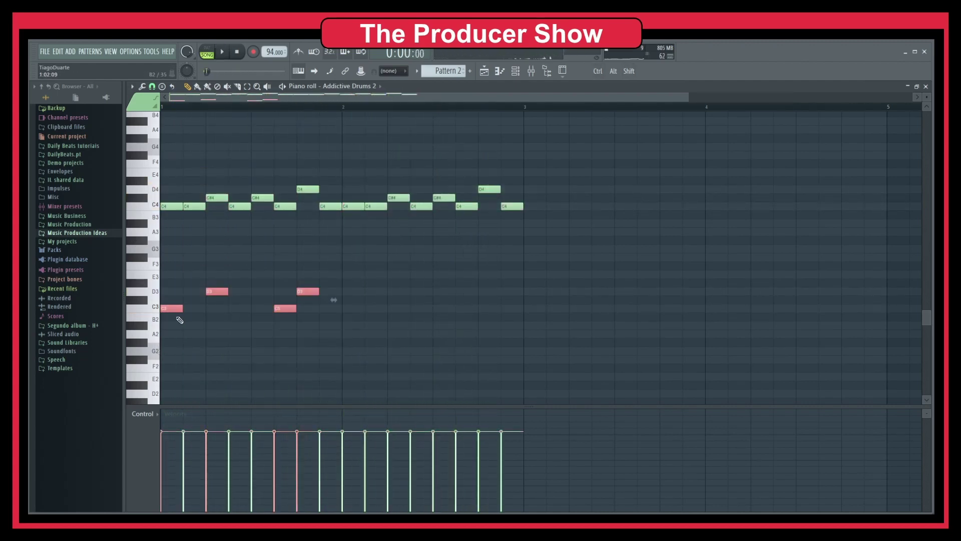
key("ctrl+b")
key("ctrl+d")
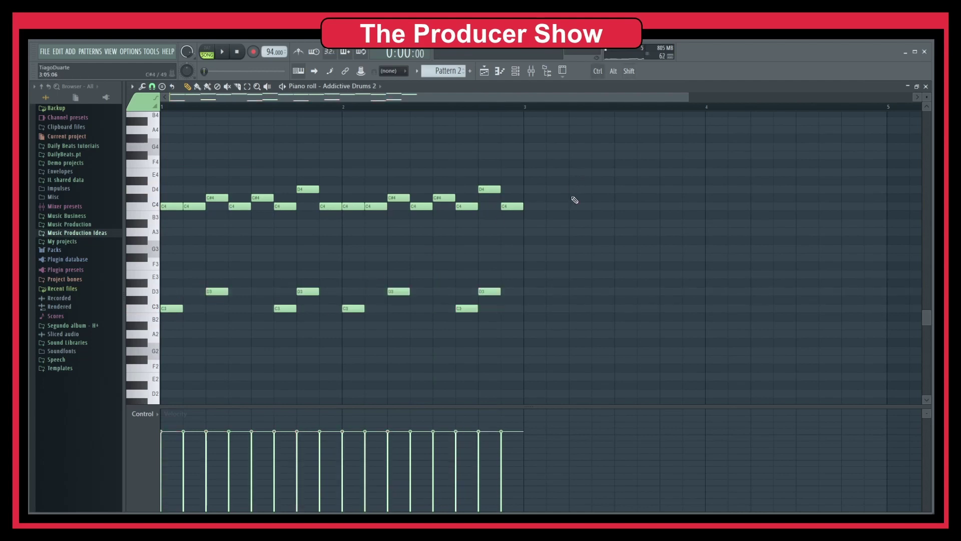
Step: Duplicate all notes of bars 1 and 2 into bars 3 and 4 and clear the selection
left_click_drag(573, 151, 159, 331)
key("ctrl+b")
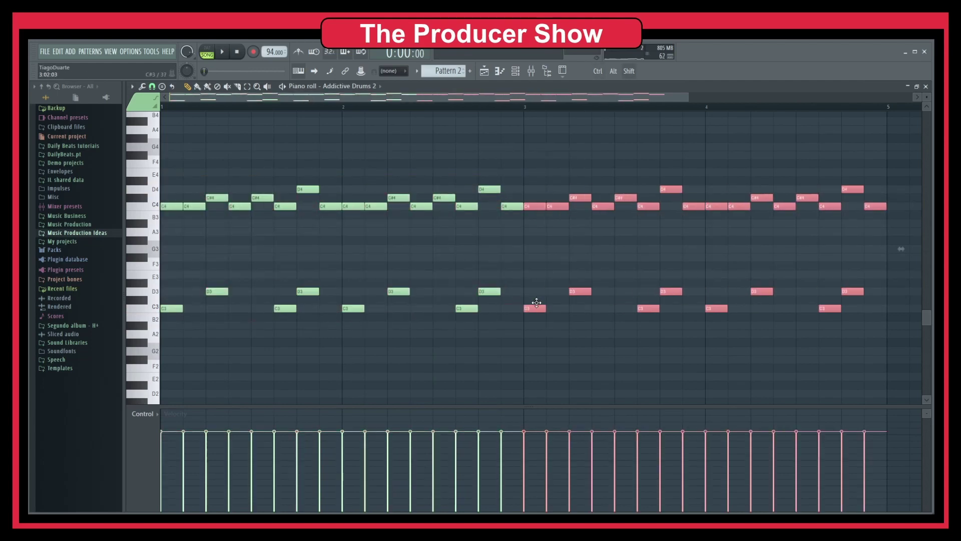
scroll(414, 269, "right", 5)
scroll(516, 257, "up", 2)
key("ctrl+d")
Step: Vary bar 4's upper line: delete the fifth-eighth C#4 and move the fourth, sixth, seventh and eighth notes to G4, G#4, E4 and A4
scroll(516, 256, "down", 2)
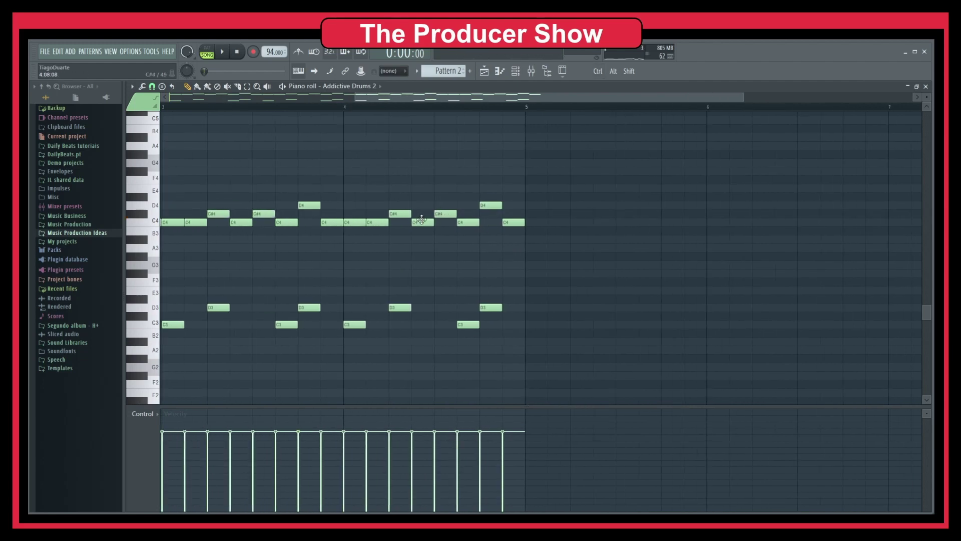
left_click_drag(422, 221, 421, 159)
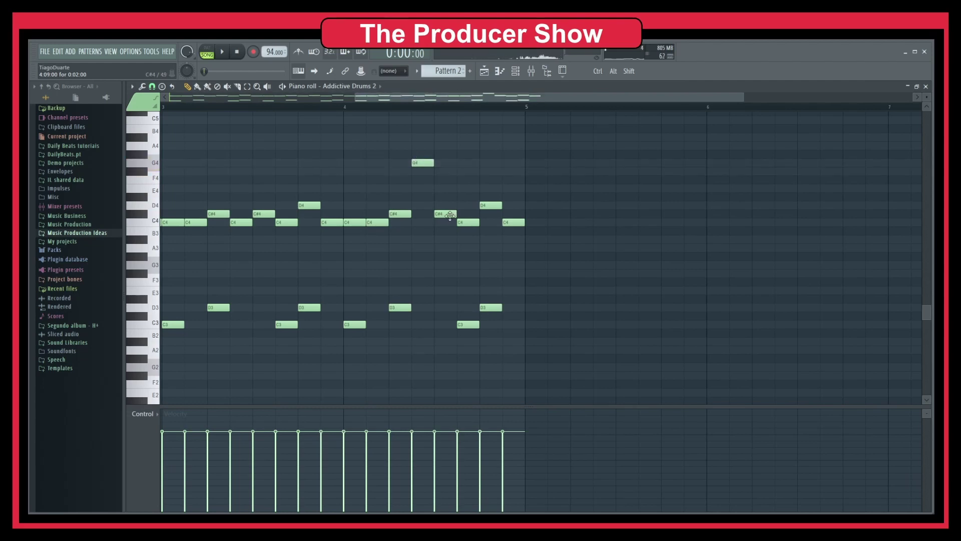
right_click(445, 215)
left_click_drag(468, 222, 469, 153)
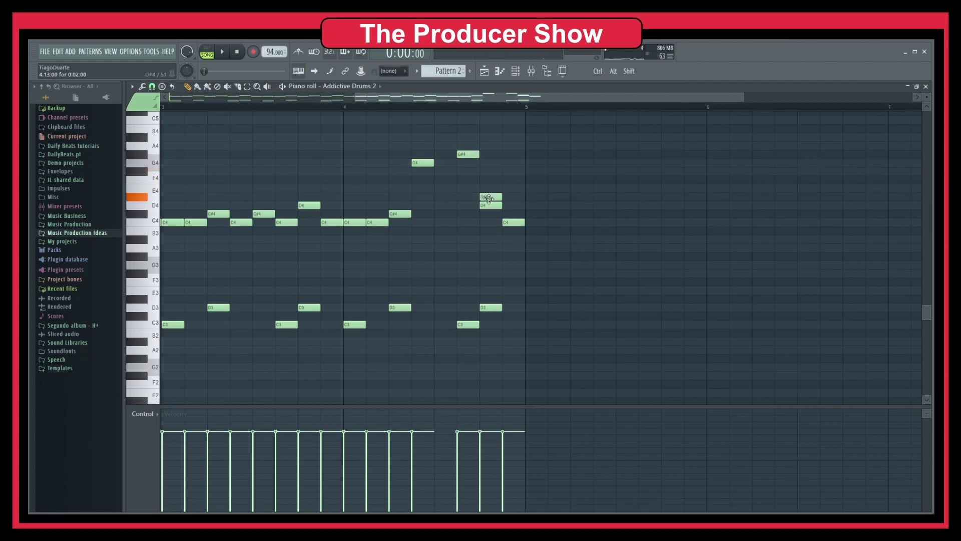
left_click_drag(488, 199, 507, 148)
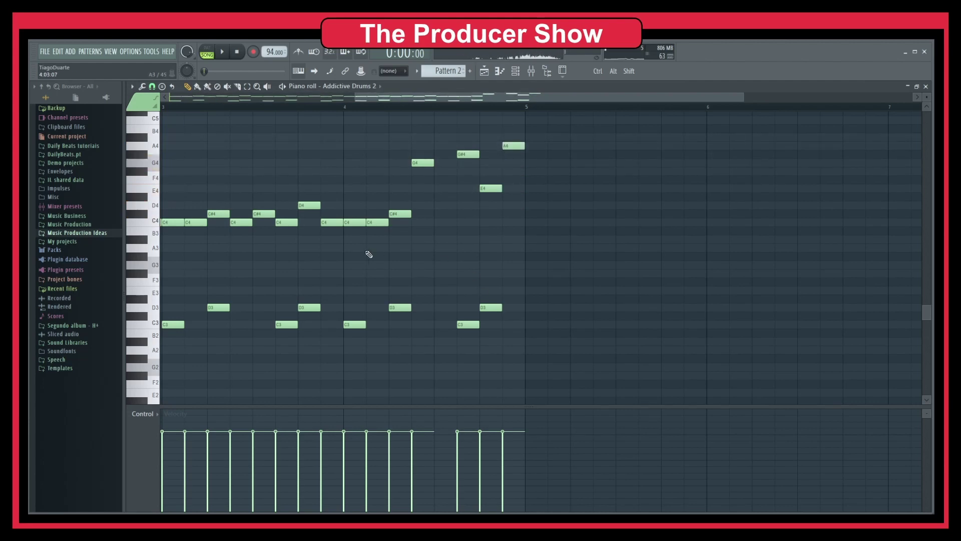
Step: Fill the gap on the fifth eighth of bar 4 with a D#4 note while playing the beat
scroll(364, 254, "down", 3, "ctrl")
key("space")
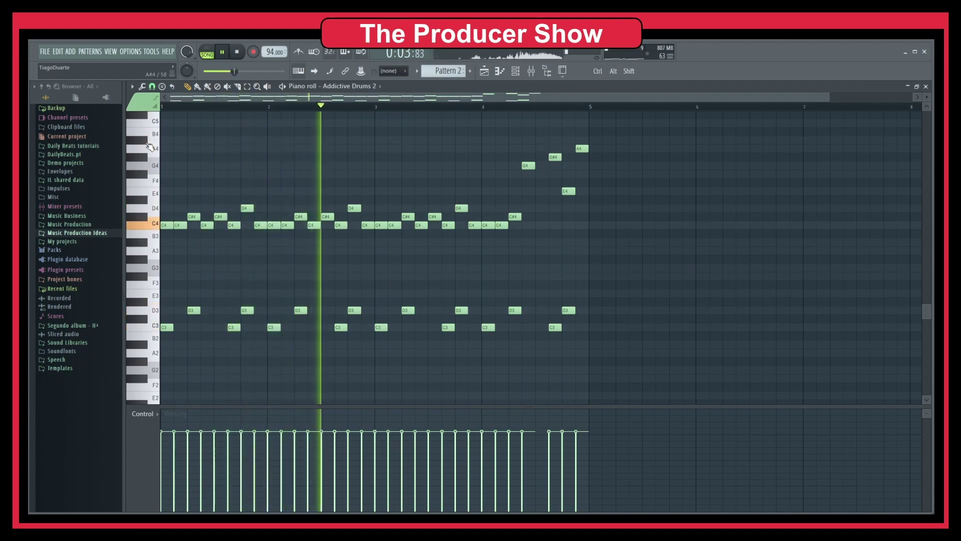
left_click(540, 131)
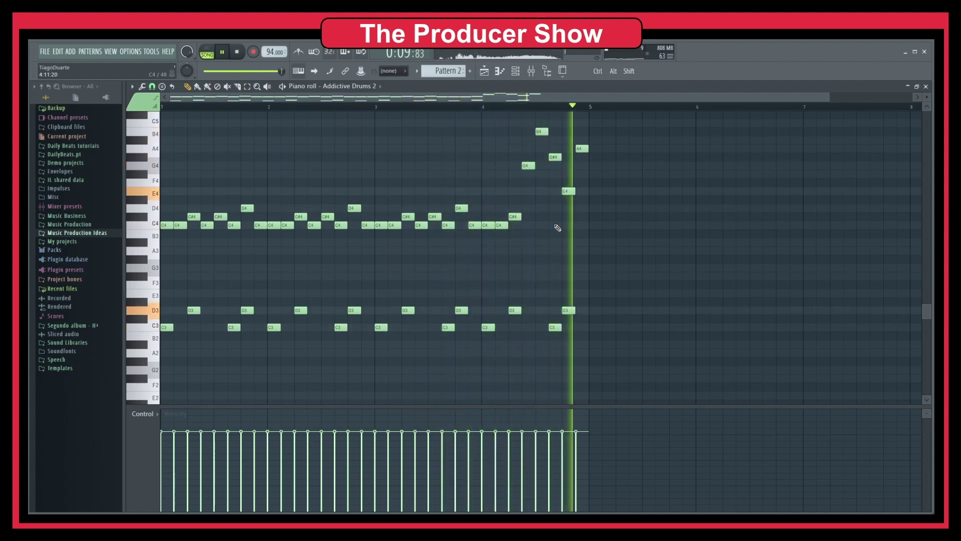
left_click_drag(542, 131, 542, 199)
key("space")
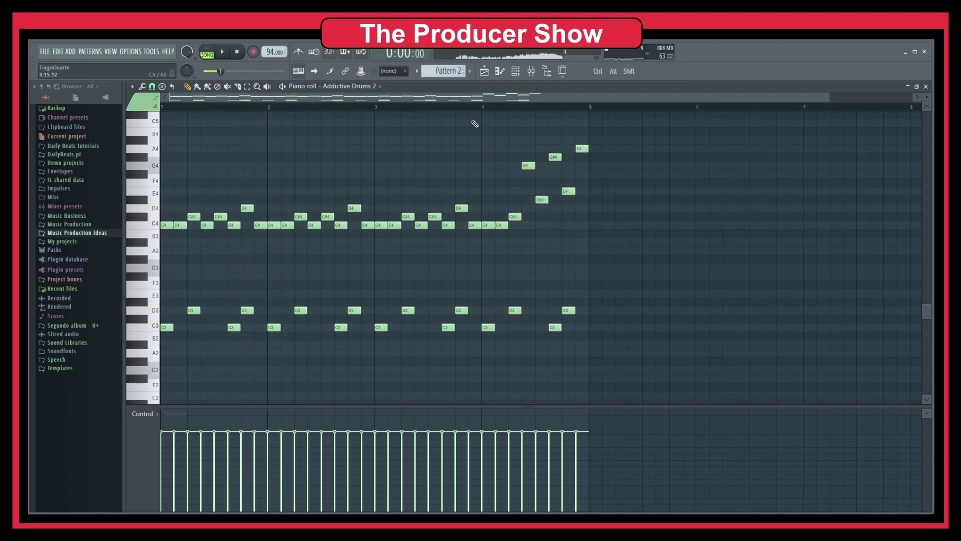
Step: Play the ending from bar 4, lower its G4 note to E4, and replay the whole beat
left_click(489, 110)
key("space")
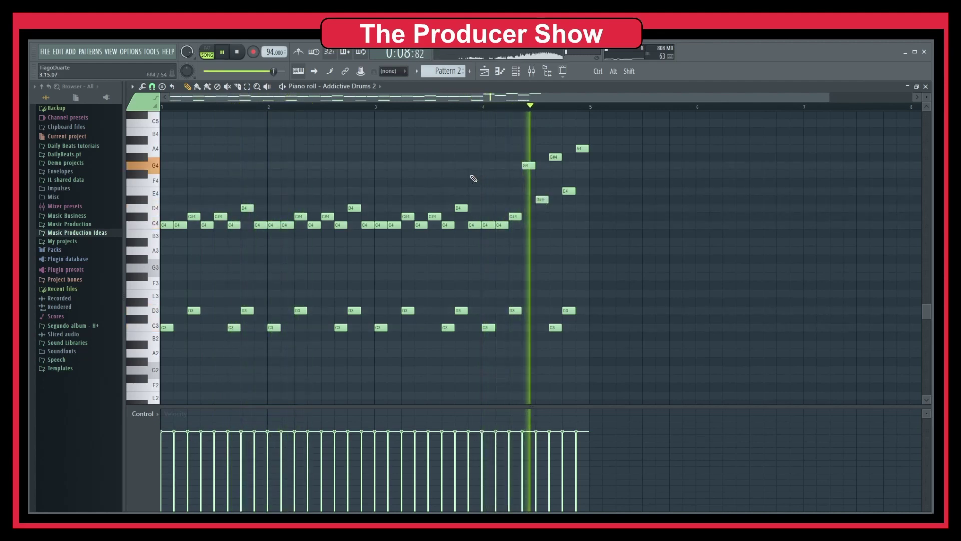
key("space")
left_click_drag(527, 166, 528, 191)
key("space")
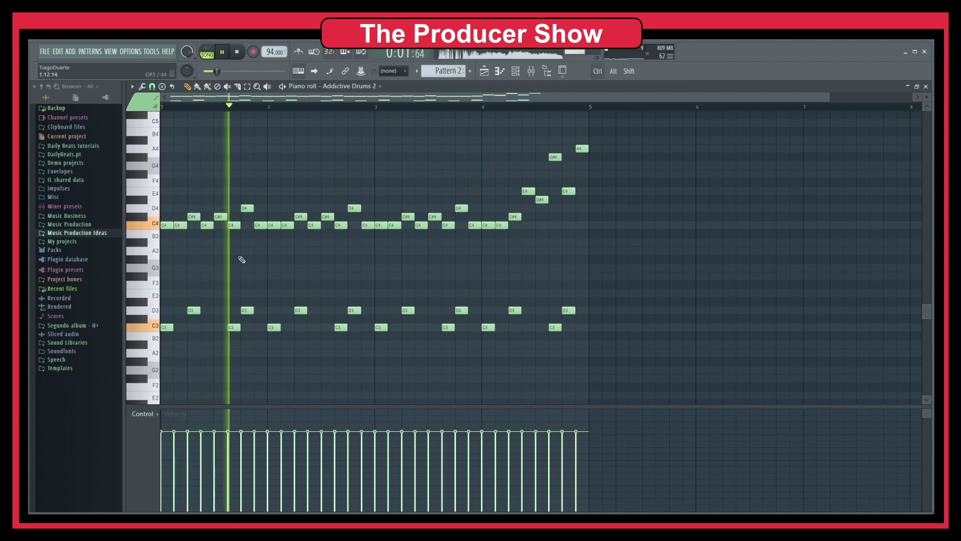
Step: Close the piano roll and reopen the Addictive Drums 2 plugin window while the song plays
scroll(333, 275, "up", 2)
scroll(333, 275, "down", 3)
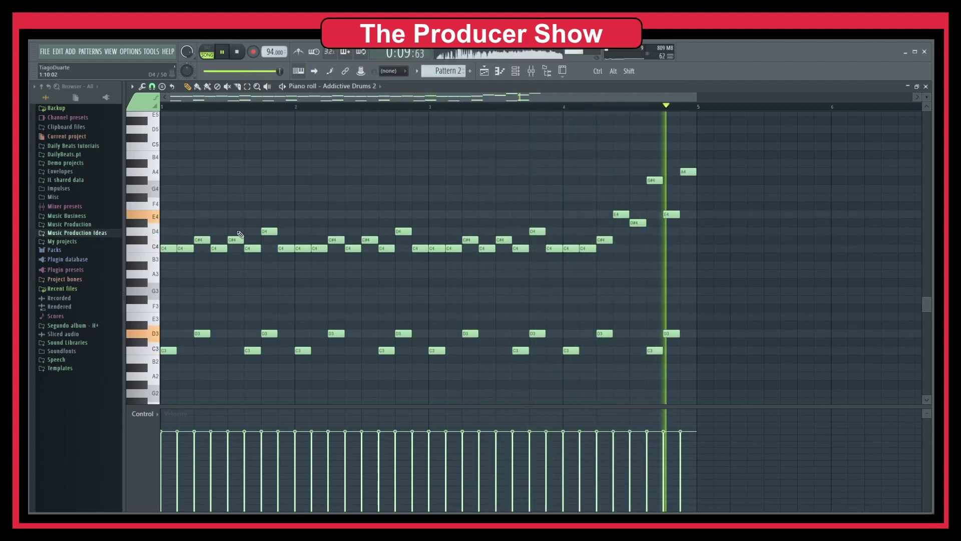
key("F7")
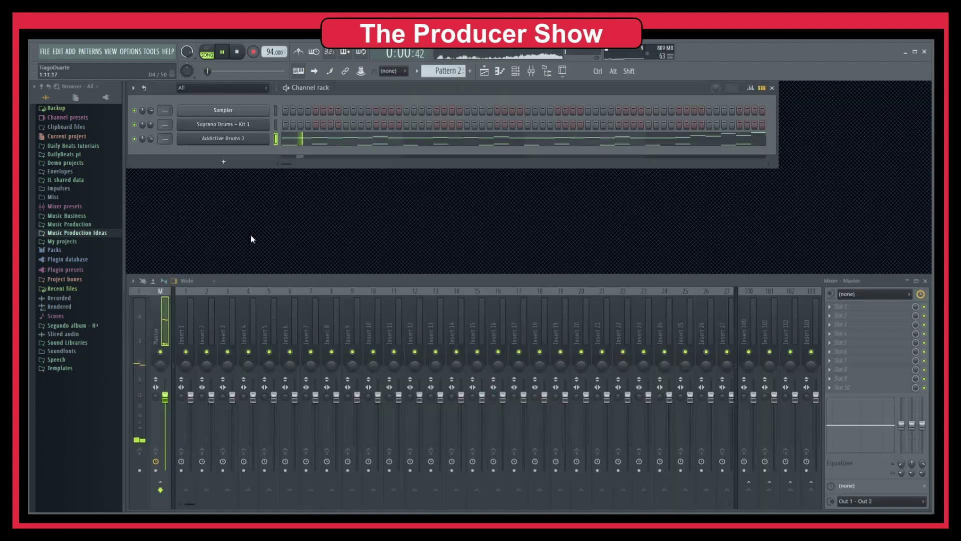
left_click(236, 140)
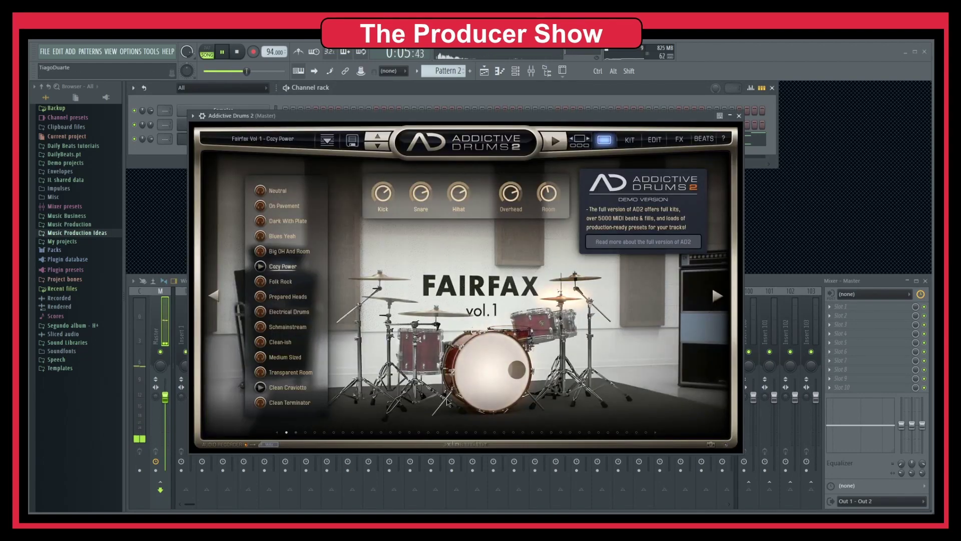
Step: Load the Clean Craviotto preset in Addictive Drums 2 and close the plugin window
left_click(287, 387)
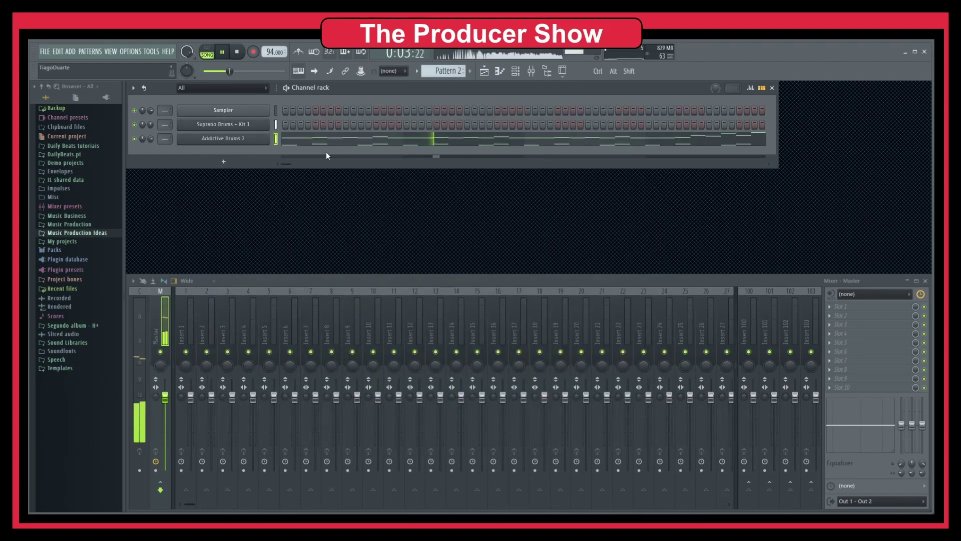
key("Escape")
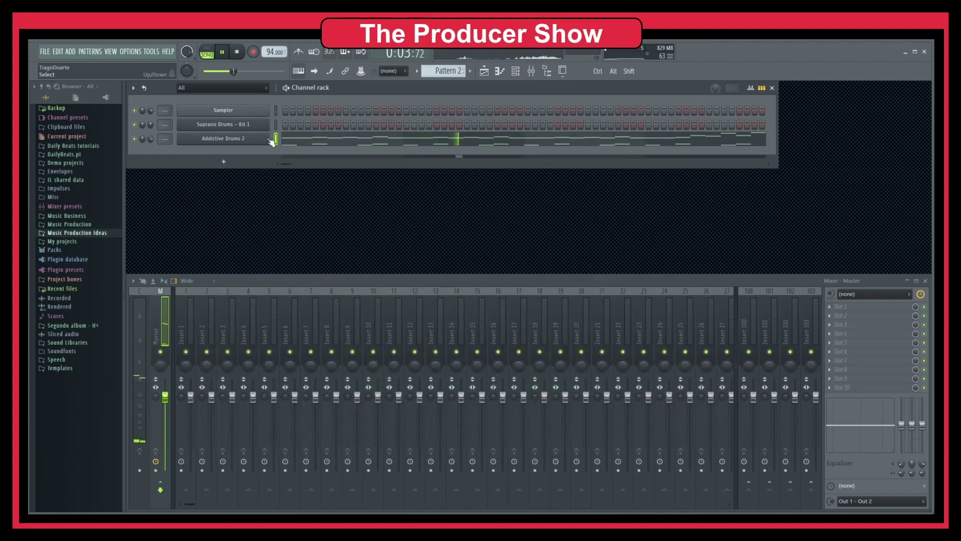
Step: Compare the C3 and D3 kick and snare notes of Addictive Drums 2 in Pattern 2 with the Suprano Drums notes in Pattern 1
left_click(329, 145)
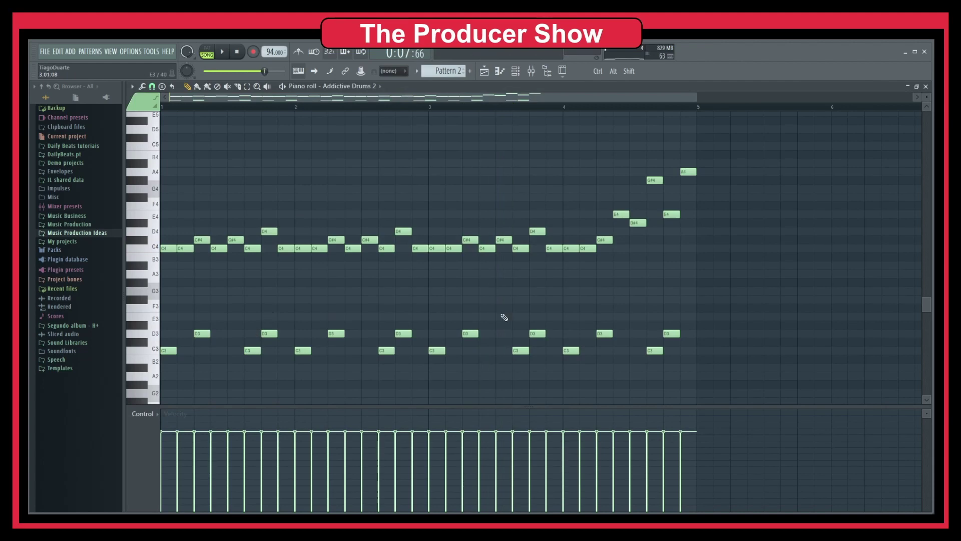
left_click_drag(694, 305, 191, 357)
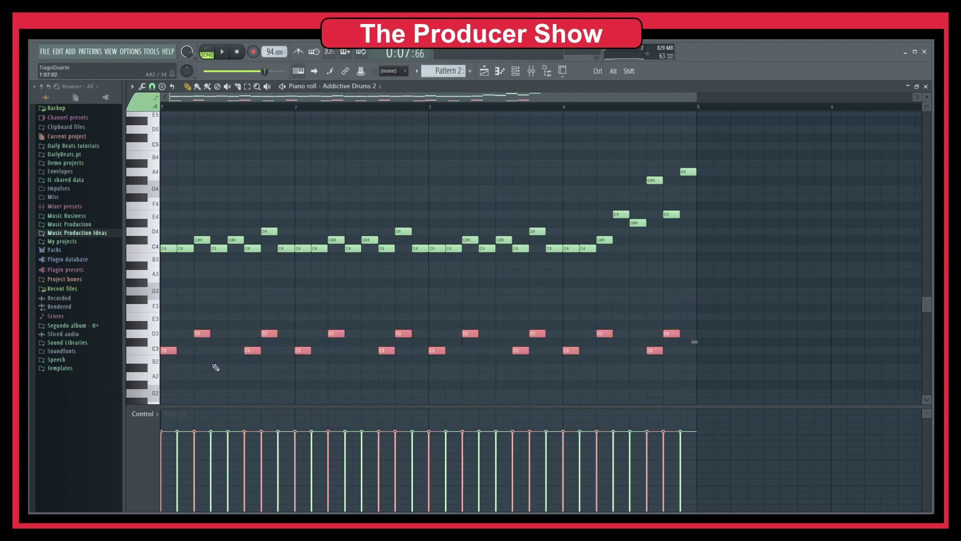
scroll(444, 75, "up", 1)
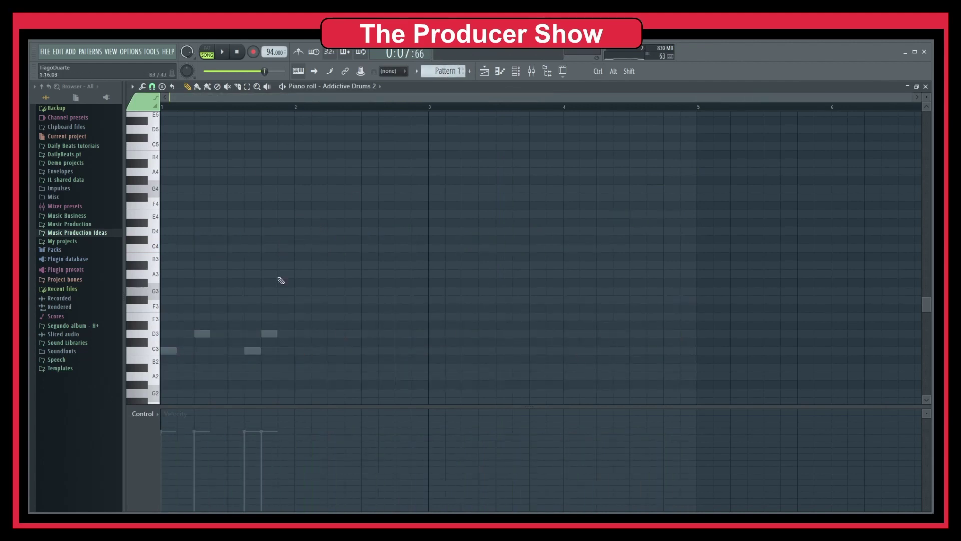
key("F7")
left_click(305, 130)
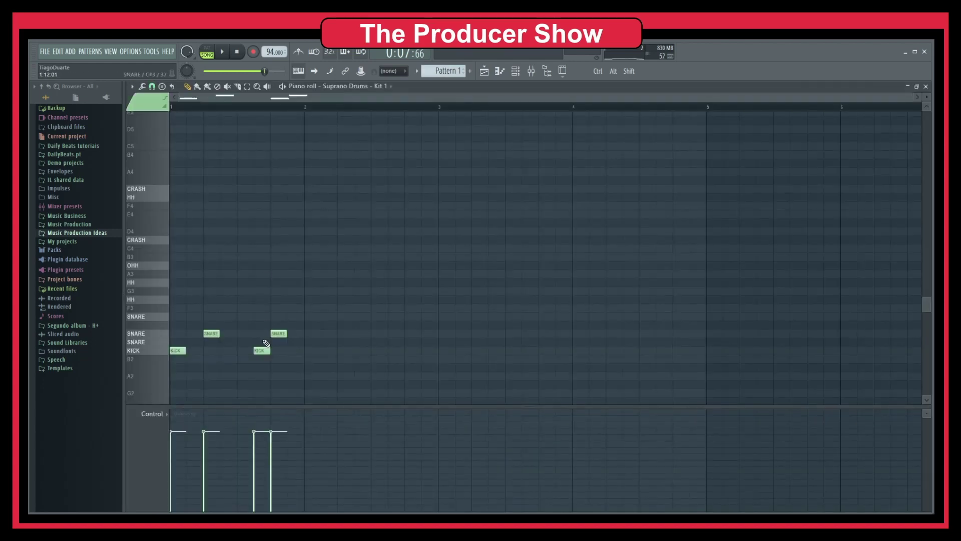
key("F7")
scroll(446, 69, "down", 1)
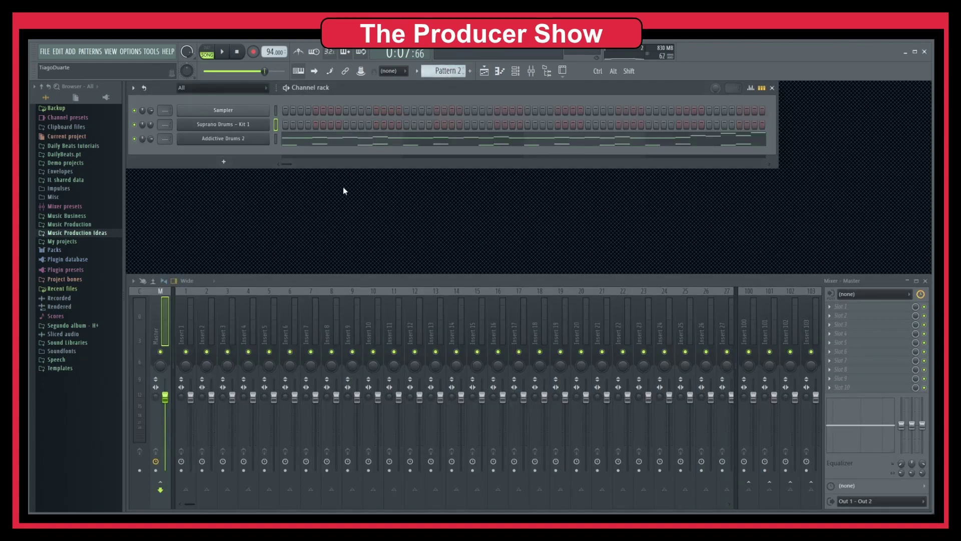
left_click(365, 145)
left_click_drag(702, 288, 163, 385)
left_click(217, 303)
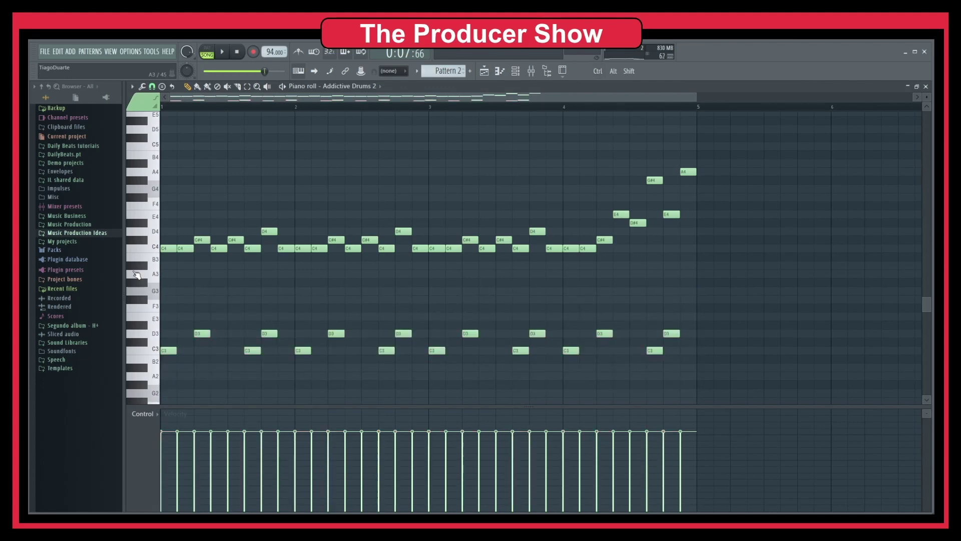
left_click(147, 248)
left_click(153, 206)
Step: Select the whole upper line from C4 to A4 and randomize only its levels with a small velocity variation, leaving pattern randomization off
left_click_drag(717, 150, 159, 287)
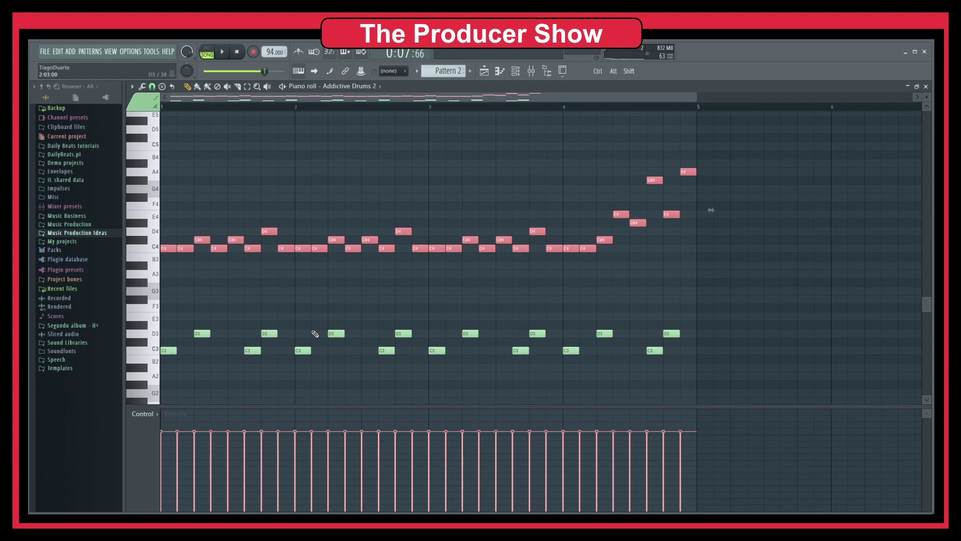
key("alt+r")
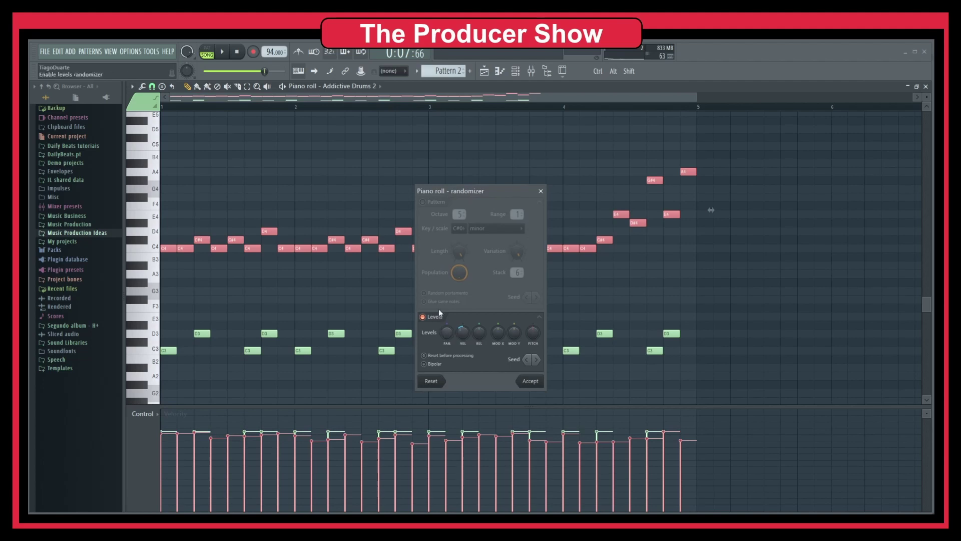
left_click(423, 203)
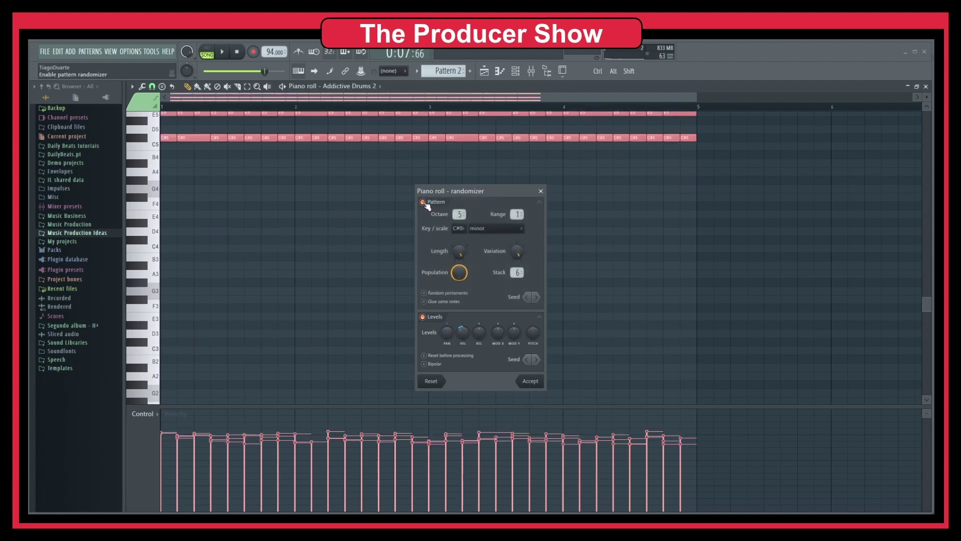
left_click(423, 203)
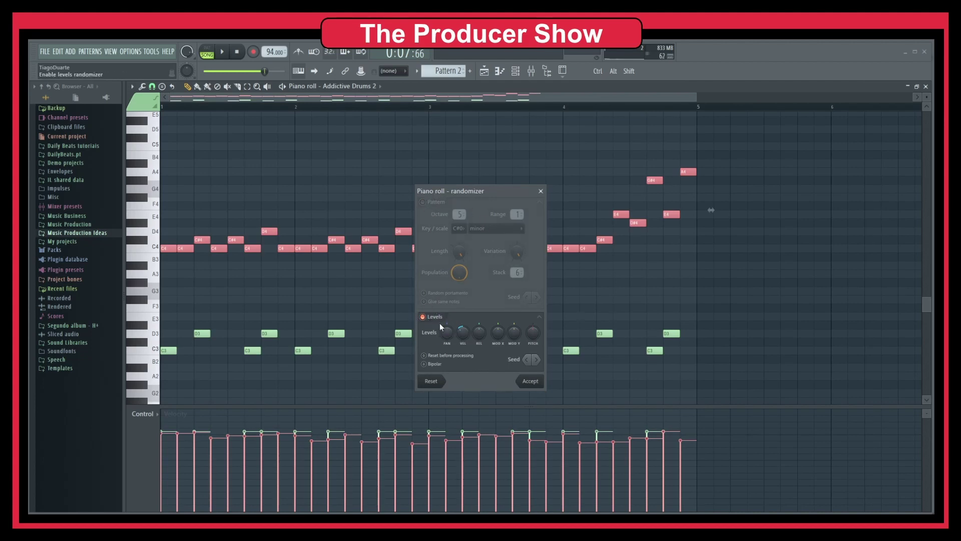
left_click_drag(465, 339, 465, 319)
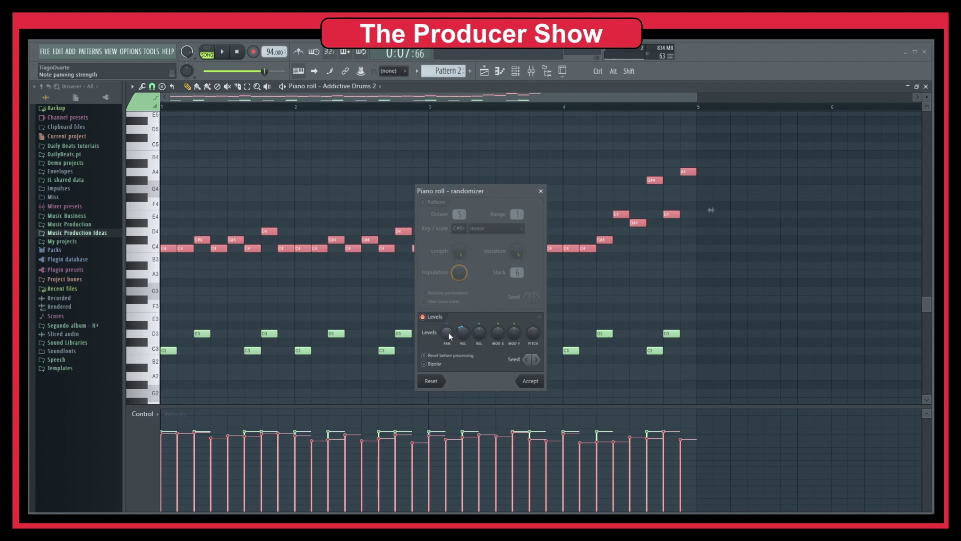
left_click_drag(463, 331, 463, 326)
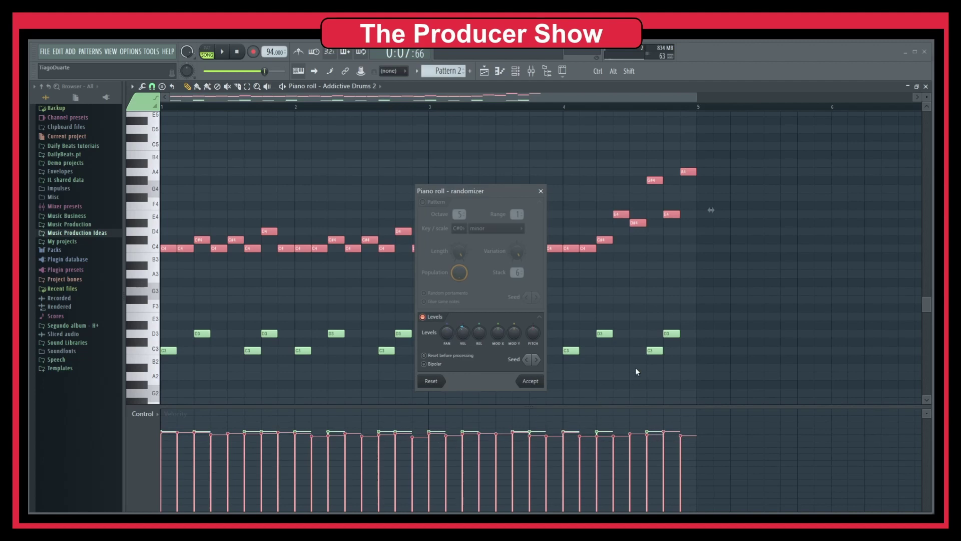
Step: Cycle through several seeds of the levels randomizer to get a different velocity distribution for the upper line
left_click(533, 360)
left_click(533, 360)
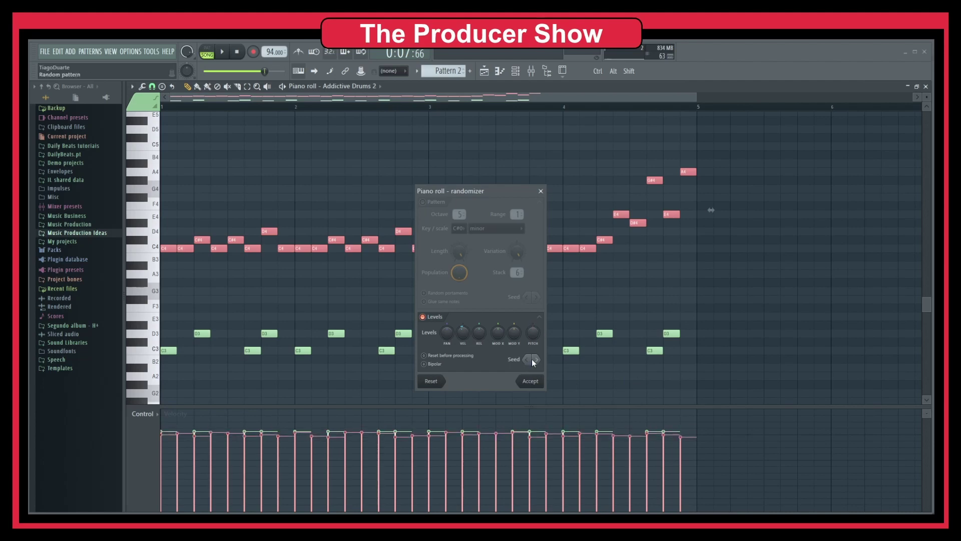
left_click(533, 359)
left_click(533, 360)
left_click(533, 360)
left_click(533, 360)
left_click(533, 360)
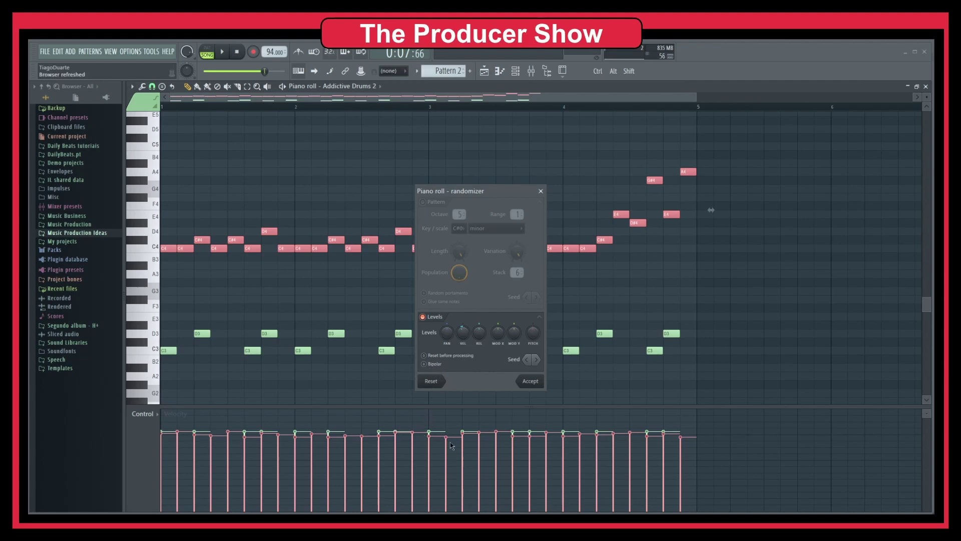
Step: Try the Bipolar option with a different velocity amount, and switch Bipolar back off
left_click(425, 364)
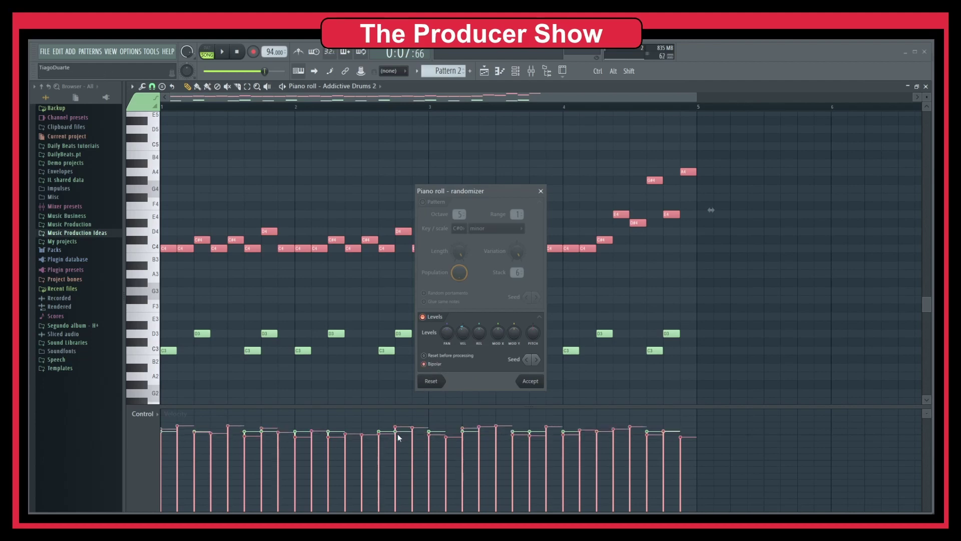
mouse_move(468, 344)
left_mouse_down()
mouse_move(469, 385)
mouse_move(468, 345)
mouse_move(468, 353)
left_mouse_up()
left_click(440, 367)
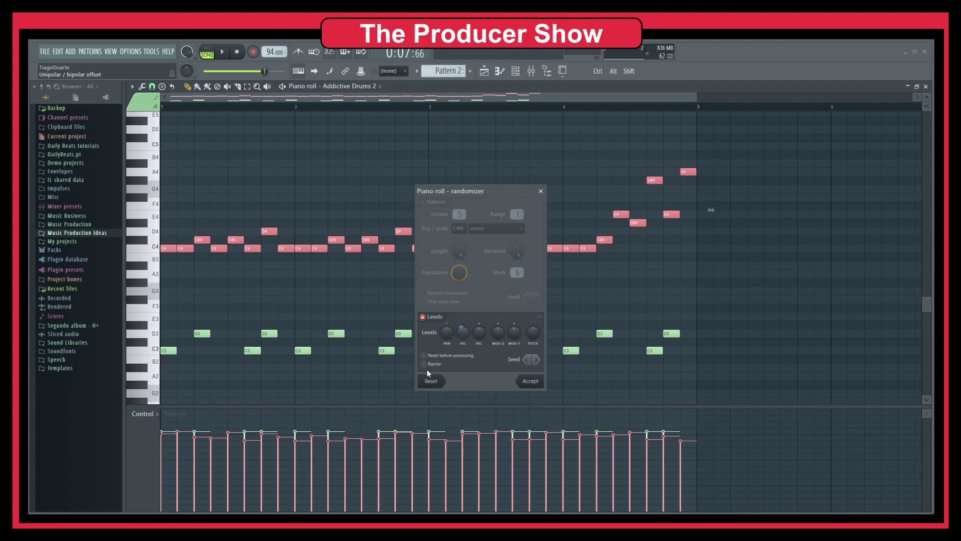
Step: Increase the velocity randomization slightly, accept it for the upper line, and play the beat
mouse_move(465, 337)
left_mouse_down()
mouse_move(465, 345)
mouse_move(465, 334)
left_mouse_up()
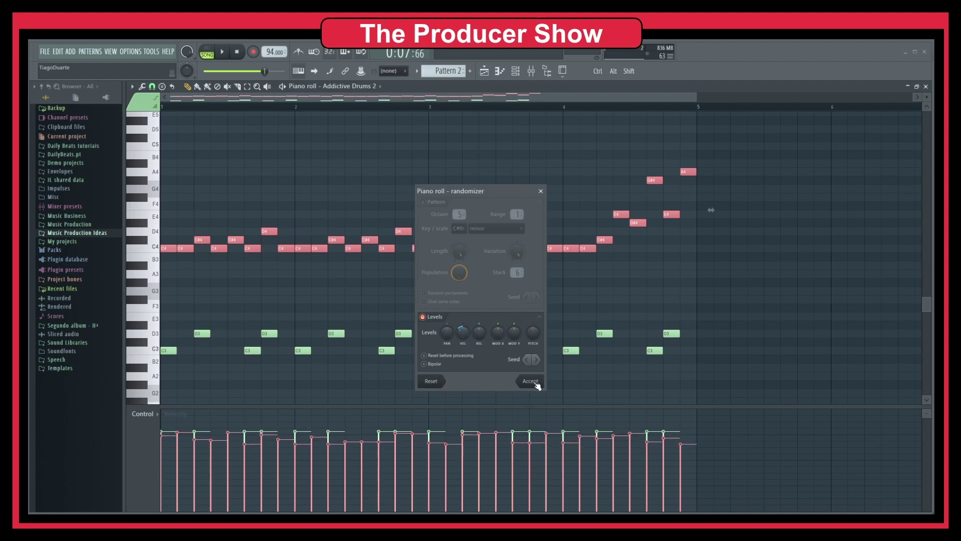
left_click(531, 381)
key("space")
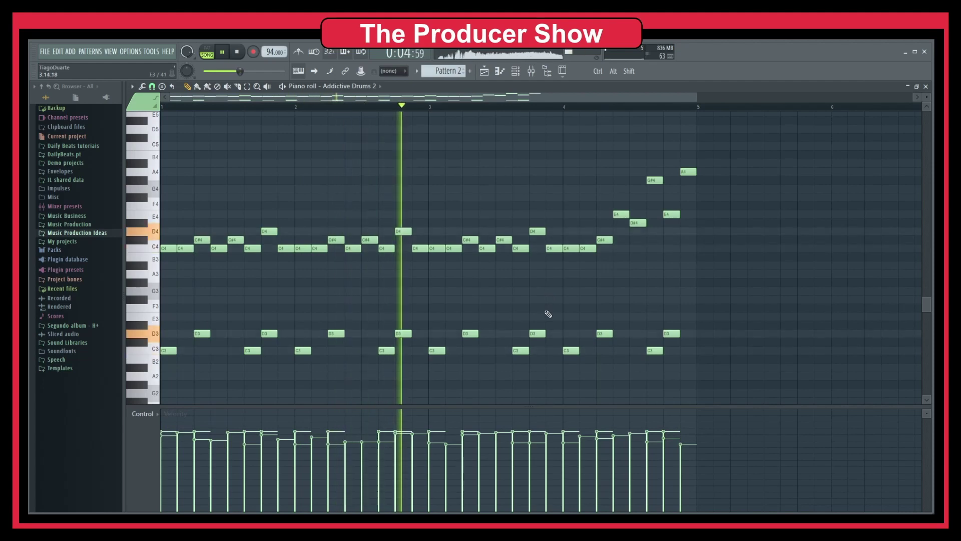
key("space")
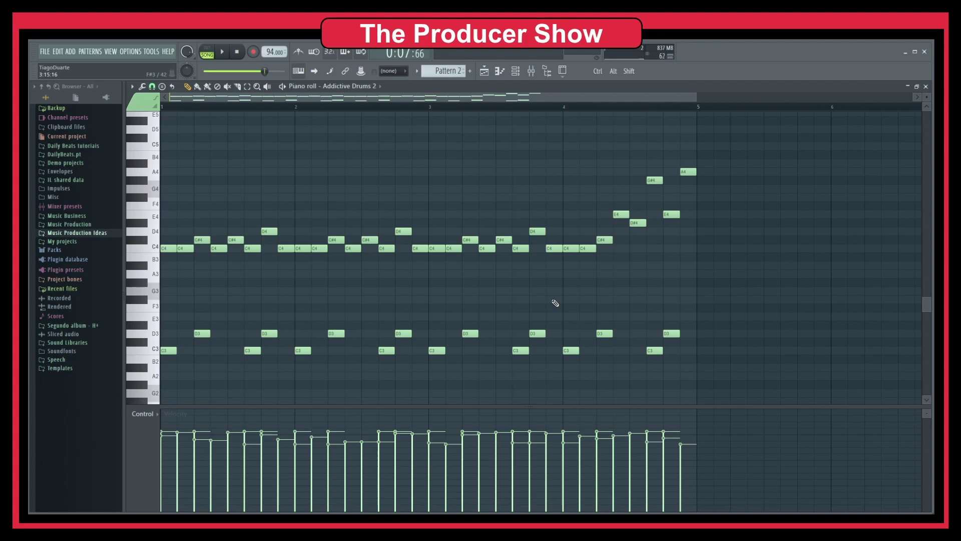
Step: Return to the channel rack and play Pattern 2 with the Suprano Drums channel muted
key("F7")
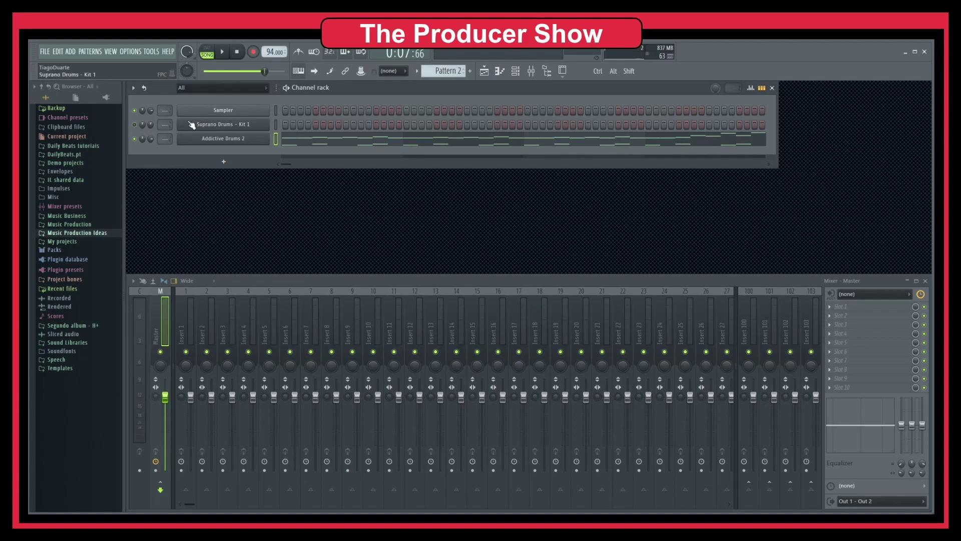
key("space")
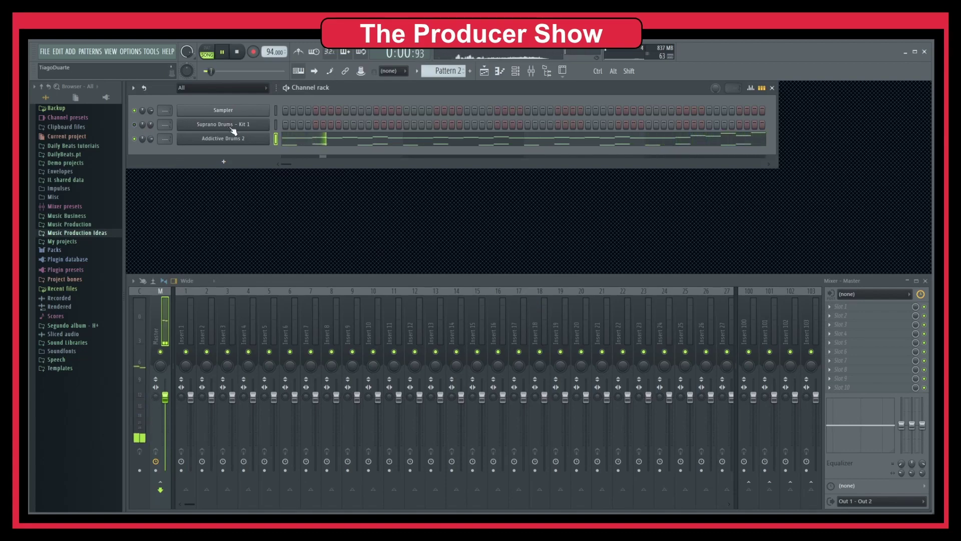
key("space")
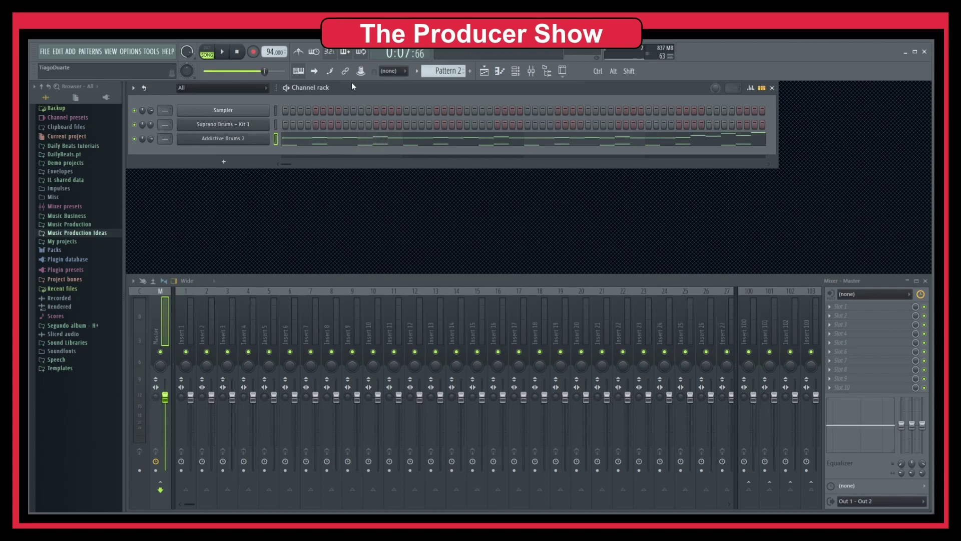
Step: Review the Suprano Drums channel in Pattern 1: its FPC pads and its kick and snare notes
scroll(451, 73, "up", 1)
left_click(245, 125)
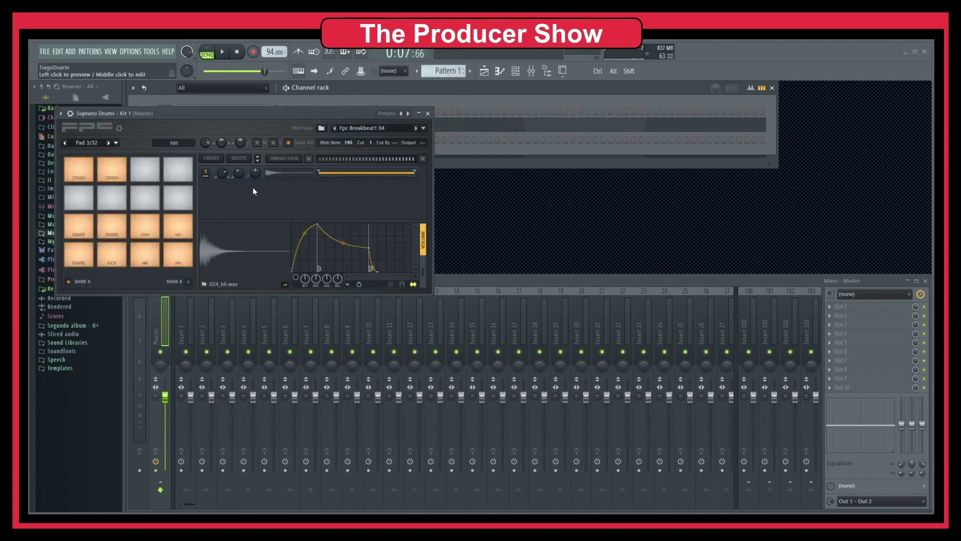
left_click(428, 114)
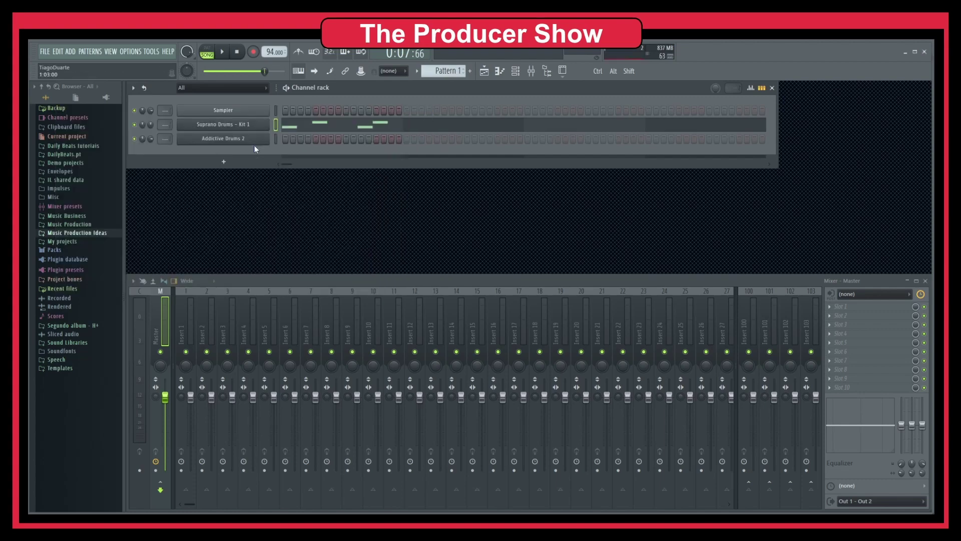
left_click(315, 131)
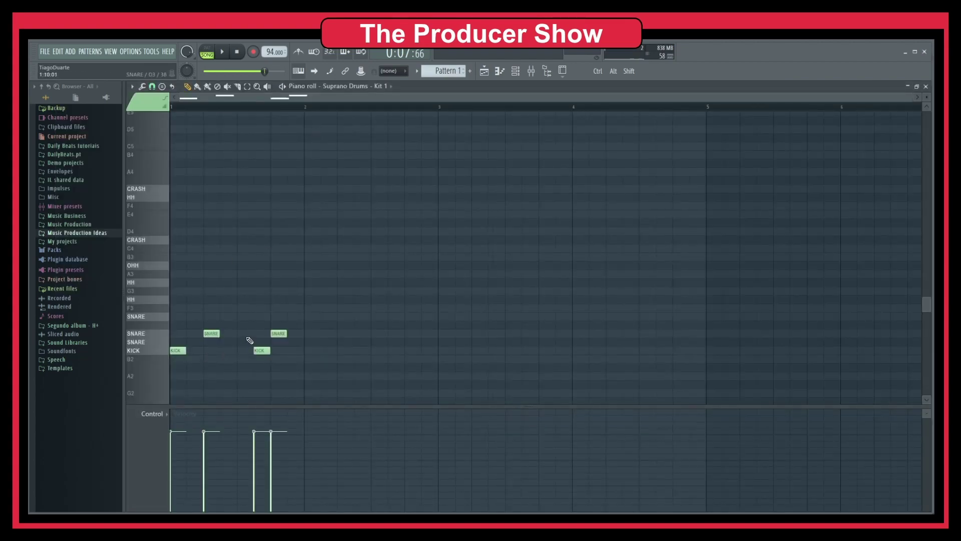
key("F7")
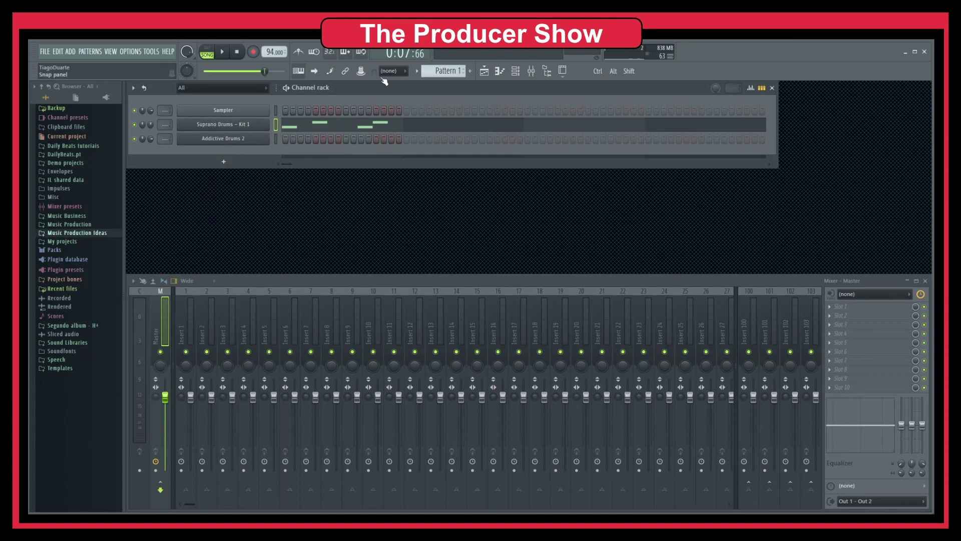
Step: Play Pattern 2, raise the channel rack's main swing, and replay the beat
scroll(435, 72, "down", 1)
key("space")
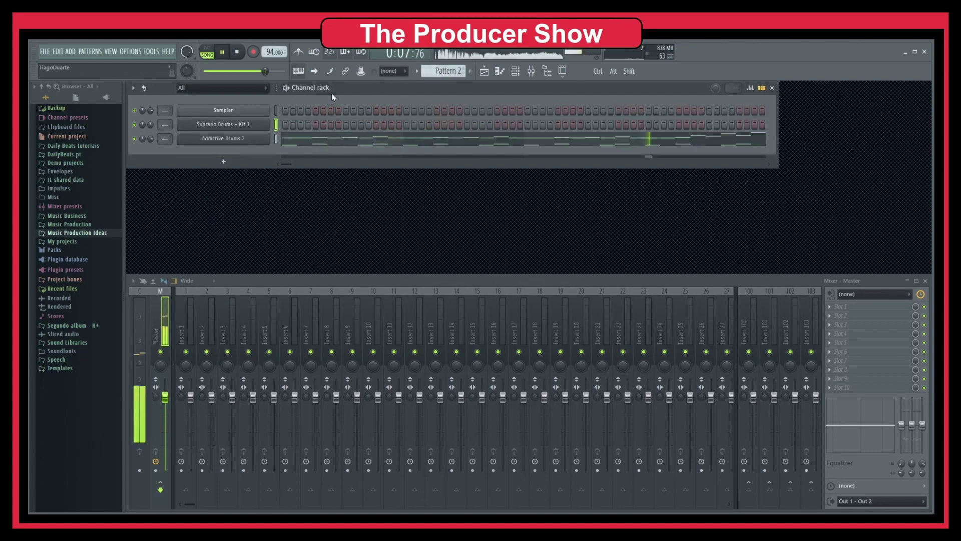
key("space")
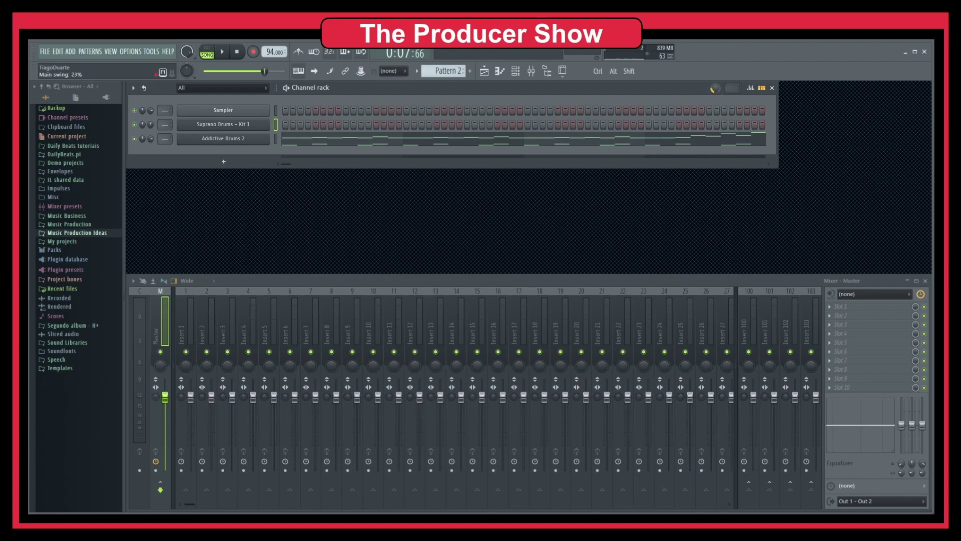
key("space")
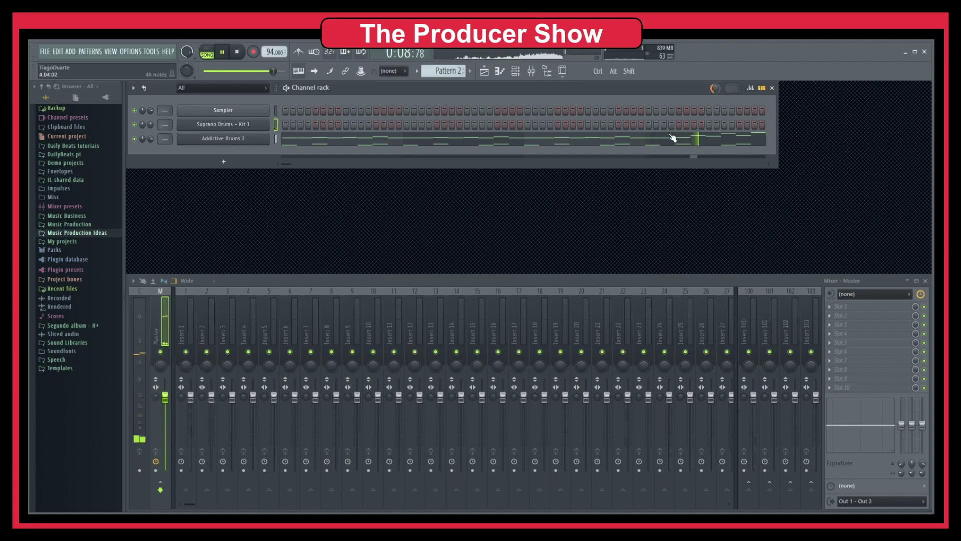
Step: Change the snap setting in the Addictive Drums 2 piano roll and split bar 1's second C4 eighth into two sixteenths
left_click(688, 143)
key("space")
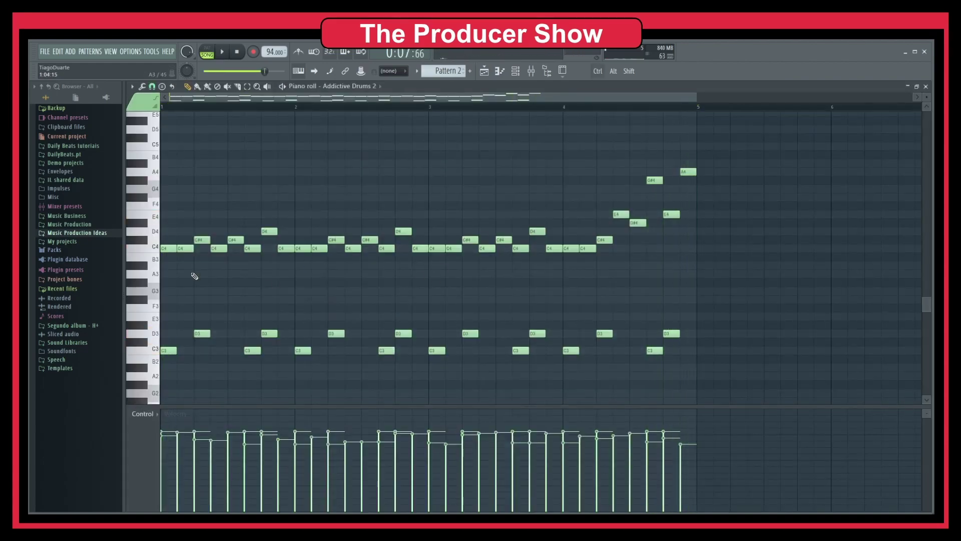
scroll(196, 276, "up", 3)
scroll(188, 295, "up", 3)
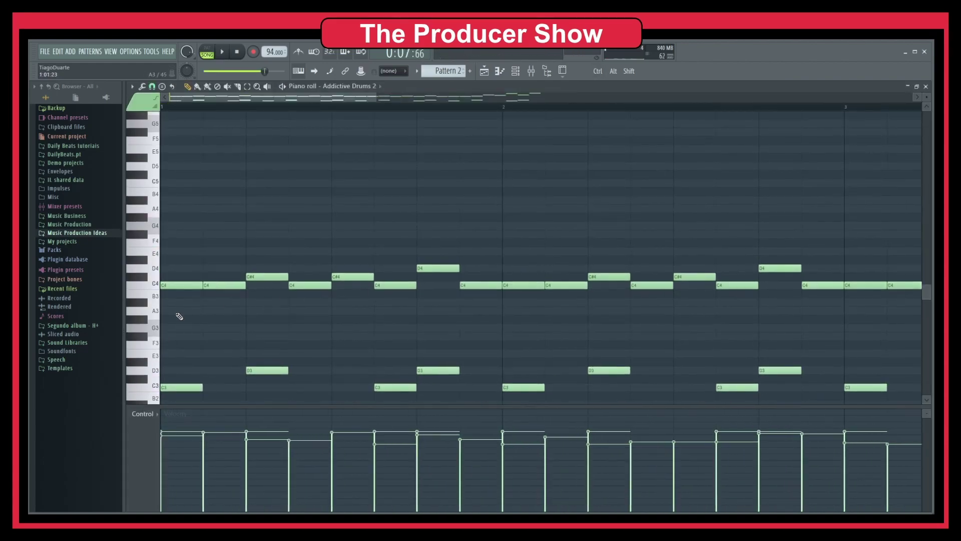
left_click(152, 90)
left_click(165, 176)
left_click(233, 285)
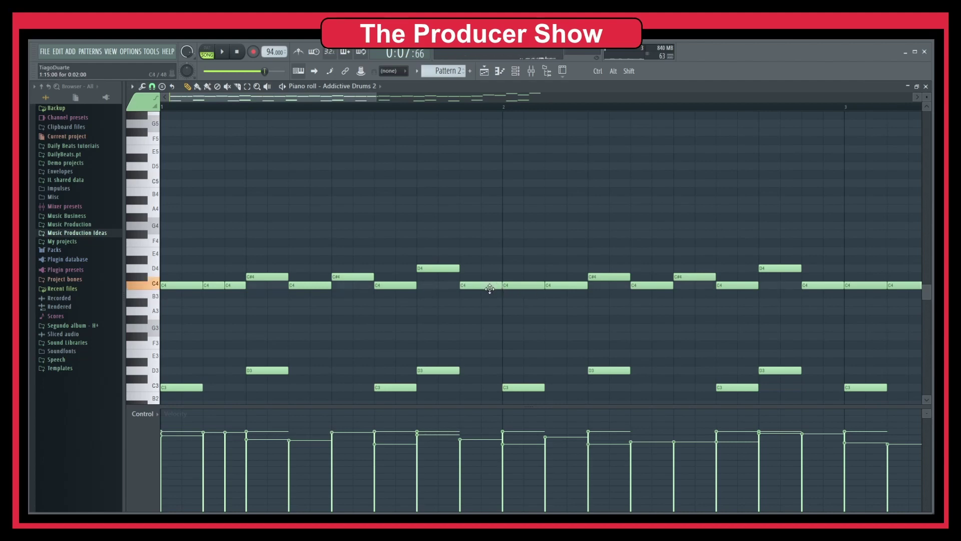
Step: Split bar 1's last C4 eighth into sixteenths, raise the second one to G4, and play the beat
mouse_move(492, 229)
left_mouse_down()
mouse_move(489, 214)
mouse_move(491, 234)
left_mouse_up()
key("space")
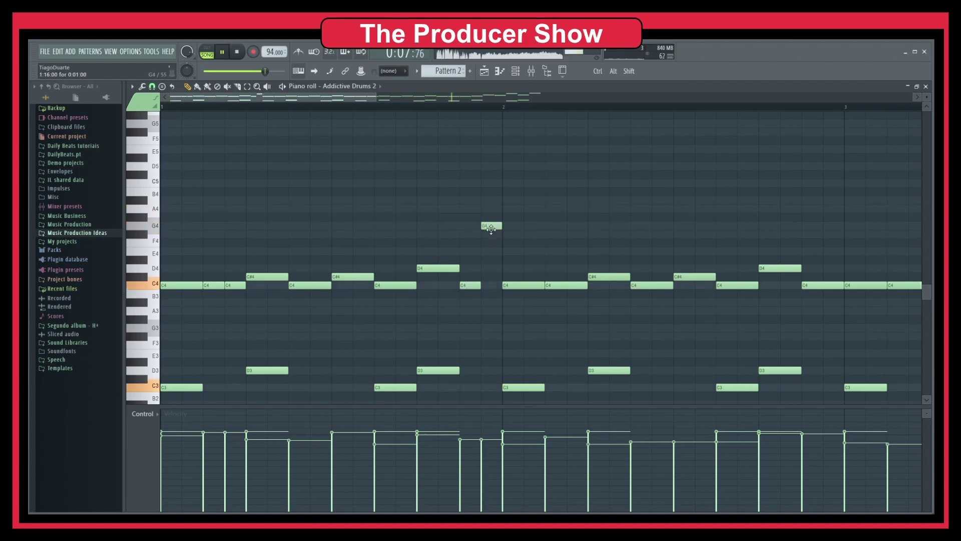
Step: Lower the velocity of the extra sixteenth C4 before bar 1's first snare and replay the beat
key("space")
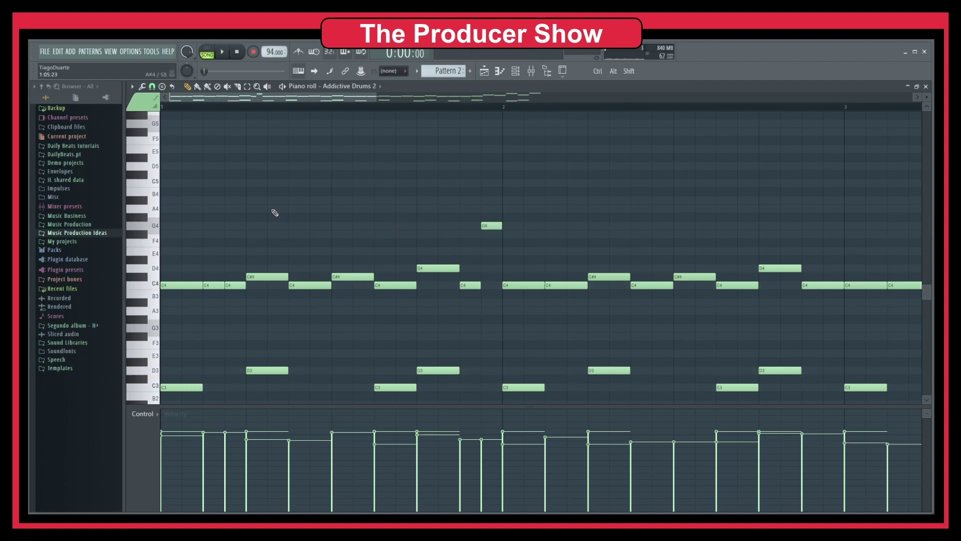
key("space")
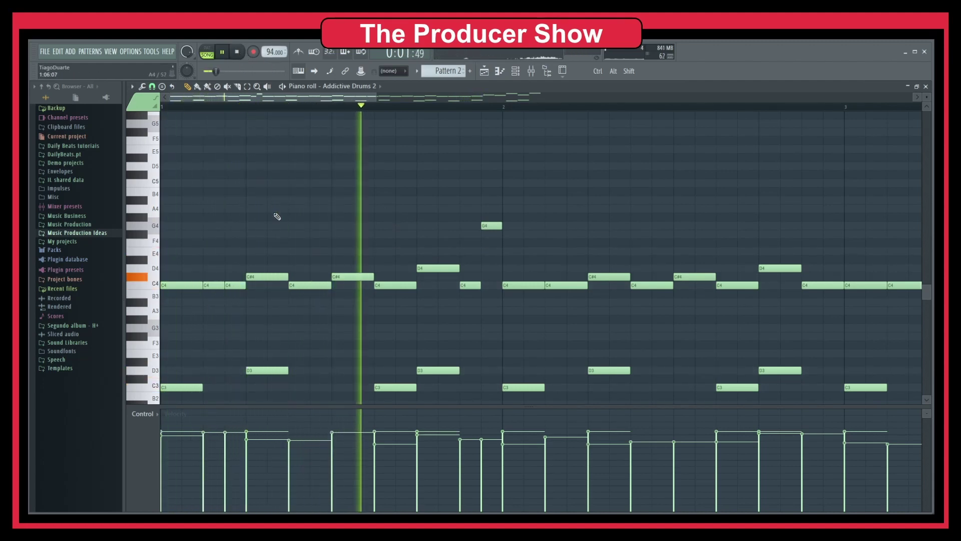
left_click_drag(232, 440, 232, 470)
key("space")
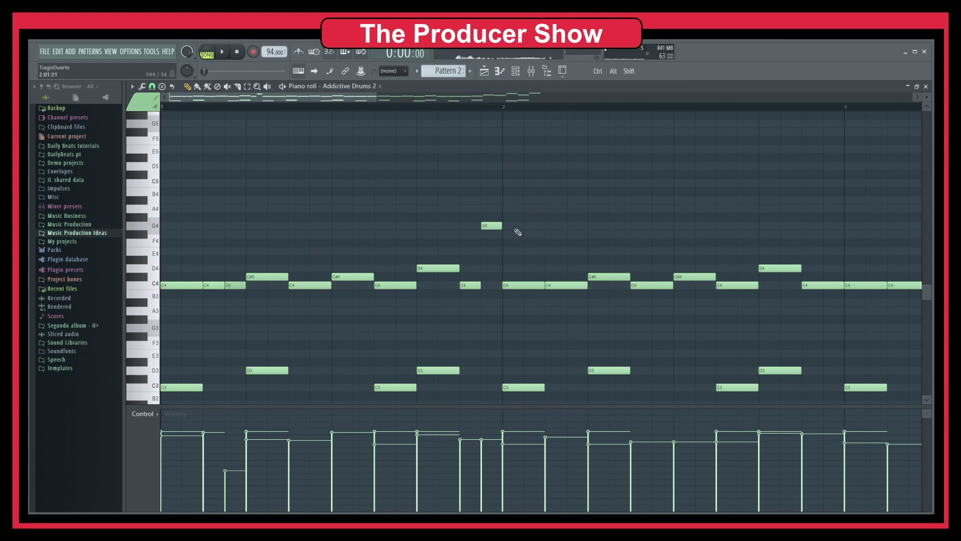
key("space")
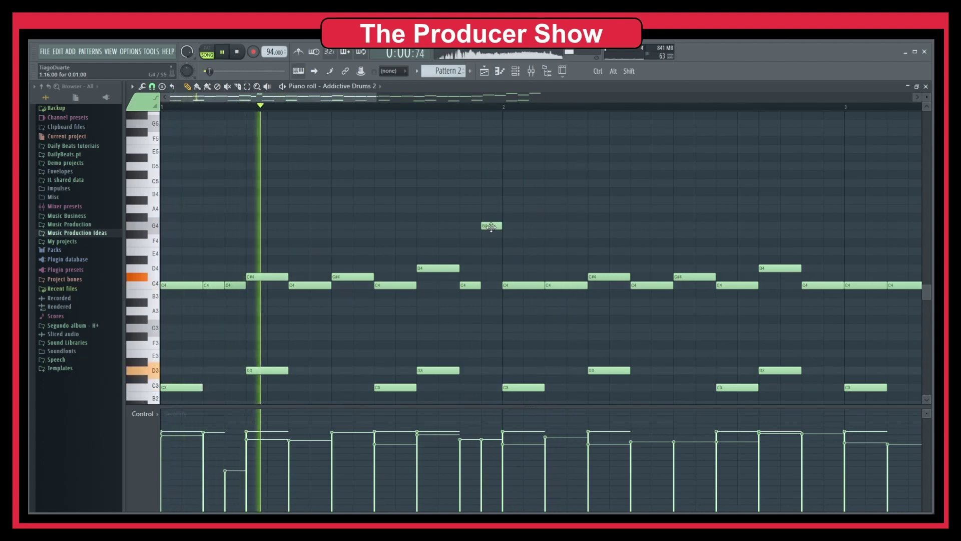
Step: Add soft sixteenth G4 notes at the ends of bars 2 and 4, plus sixteenth E4 and F#4 notes in bar 4's fill
scroll(501, 266, "down", 1)
scroll(501, 266, "down", 1)
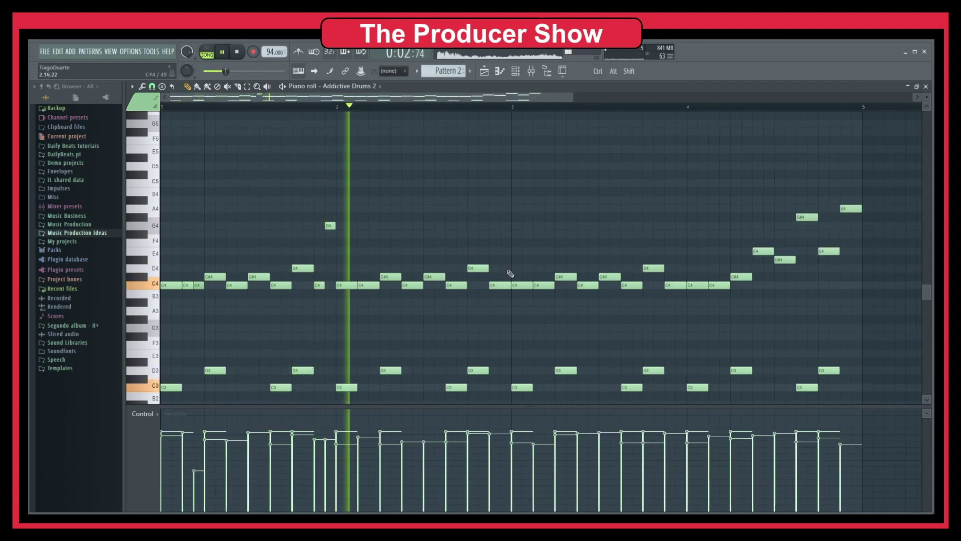
left_click(501, 226)
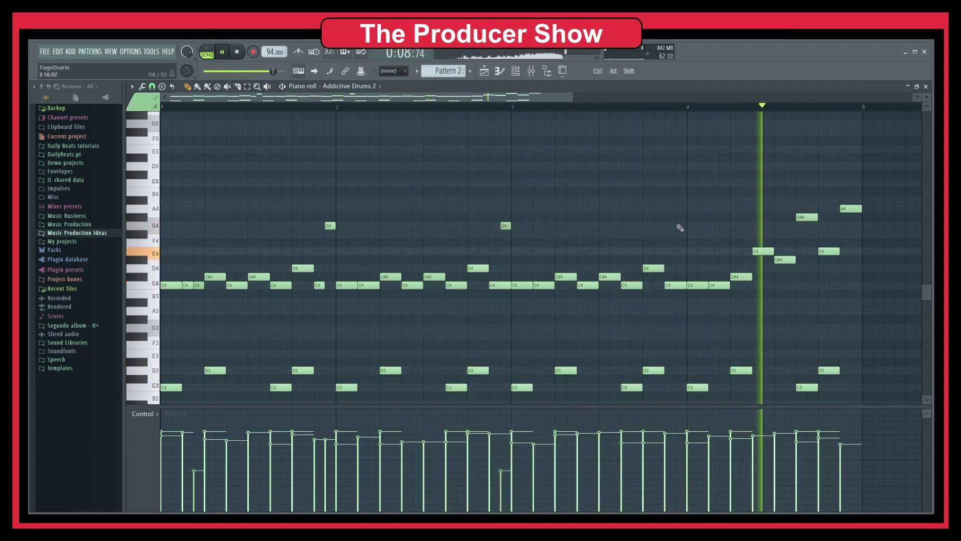
left_click(856, 225)
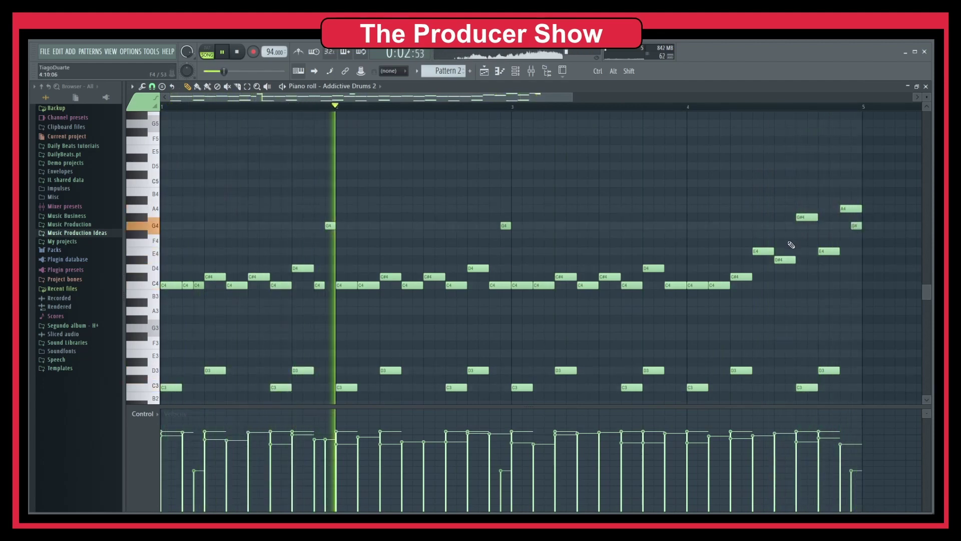
left_click(791, 251)
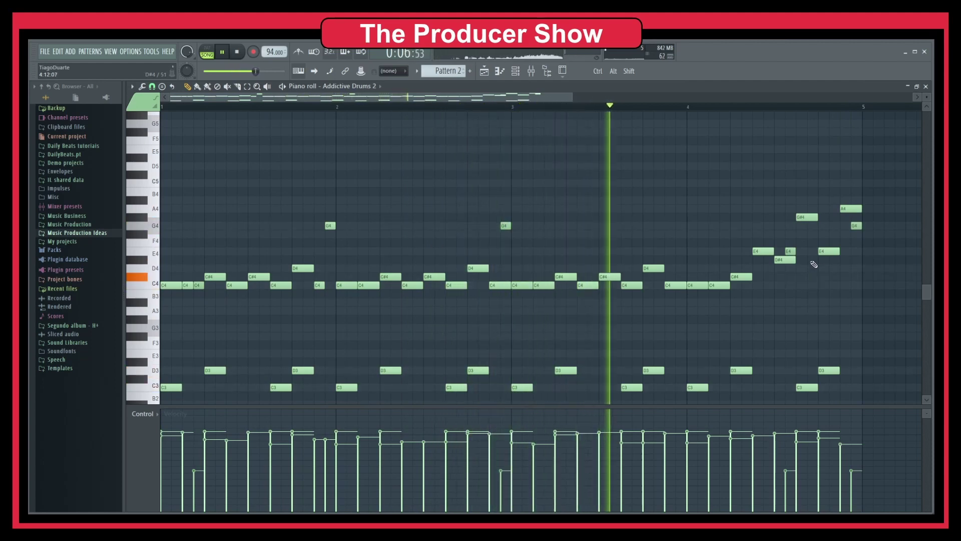
left_click(833, 235)
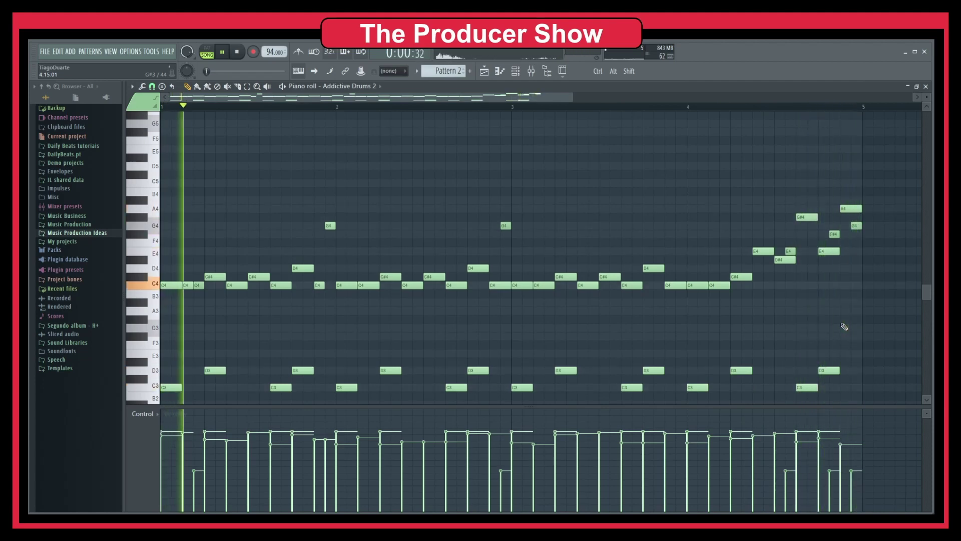
Step: Delete bar 1's extra sixteenth C4, restore the preceding C4 to an eighth, and listen to the beat
right_click(198, 284)
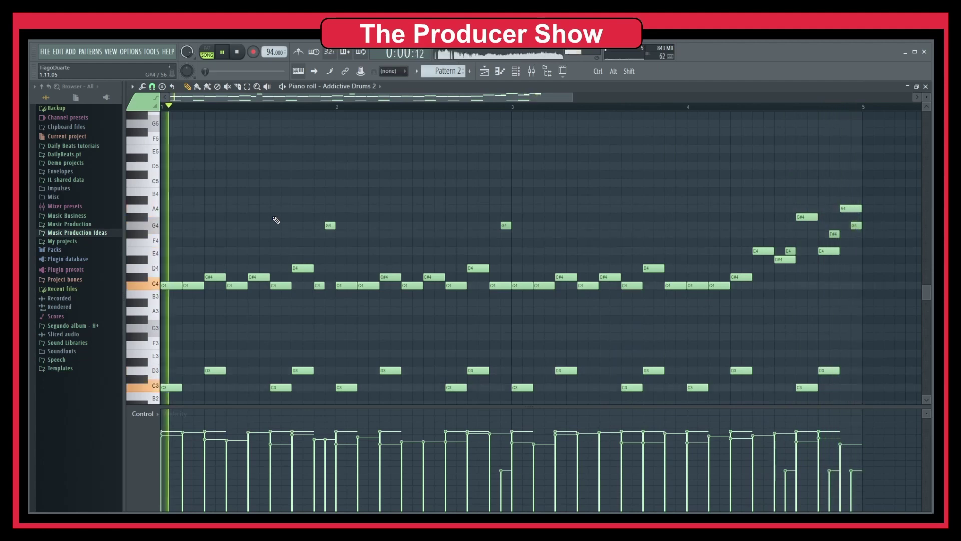
left_click_drag(878, 181, 751, 215)
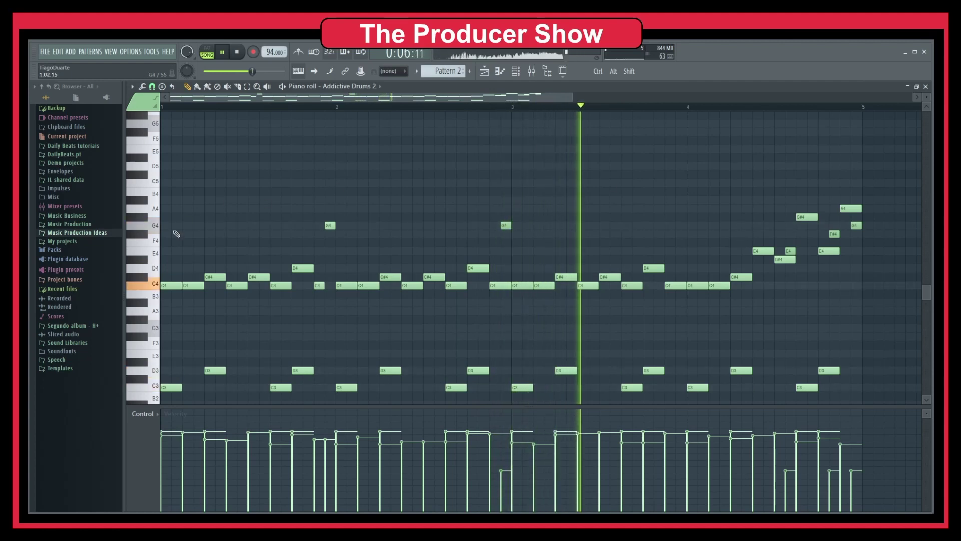
key("space")
Step: Audition the higher keys, add an eighth-note F6 at the start of bar 1, lower its velocity slightly, and play the beat
left_click(156, 183)
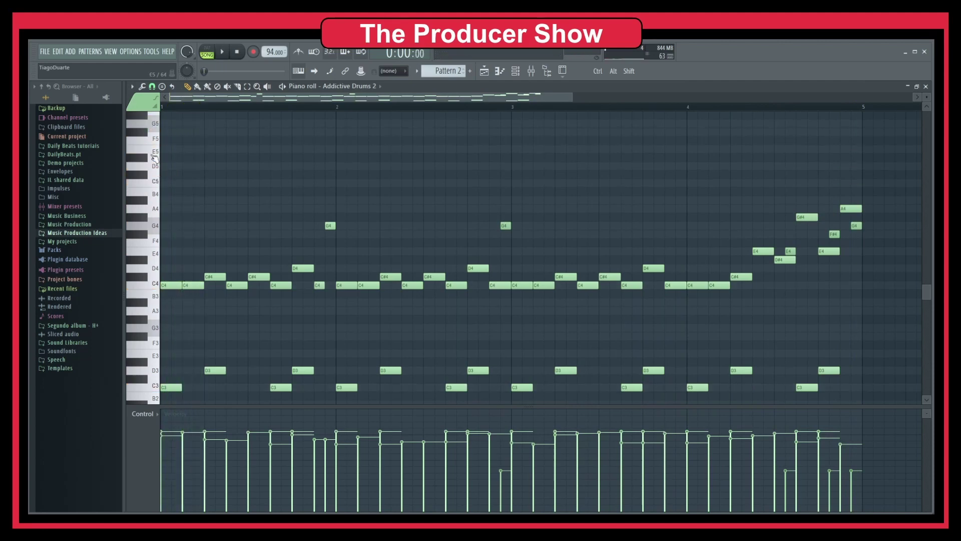
scroll(156, 220, "up", 5)
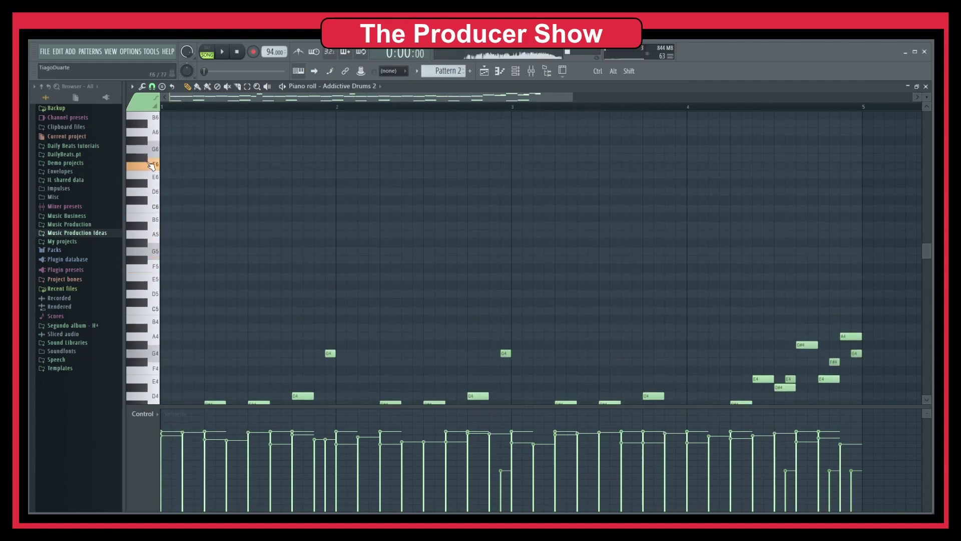
left_click(148, 184)
left_click(170, 166)
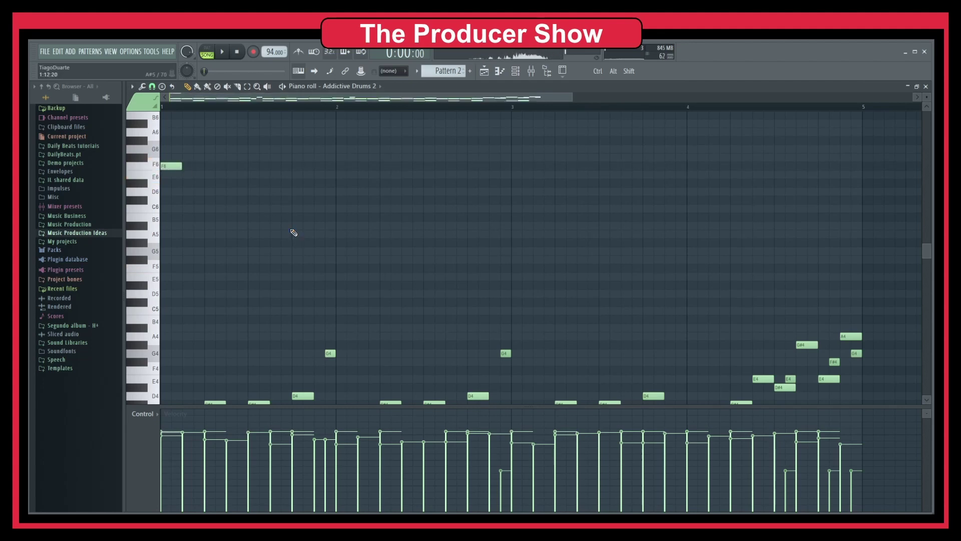
key("space")
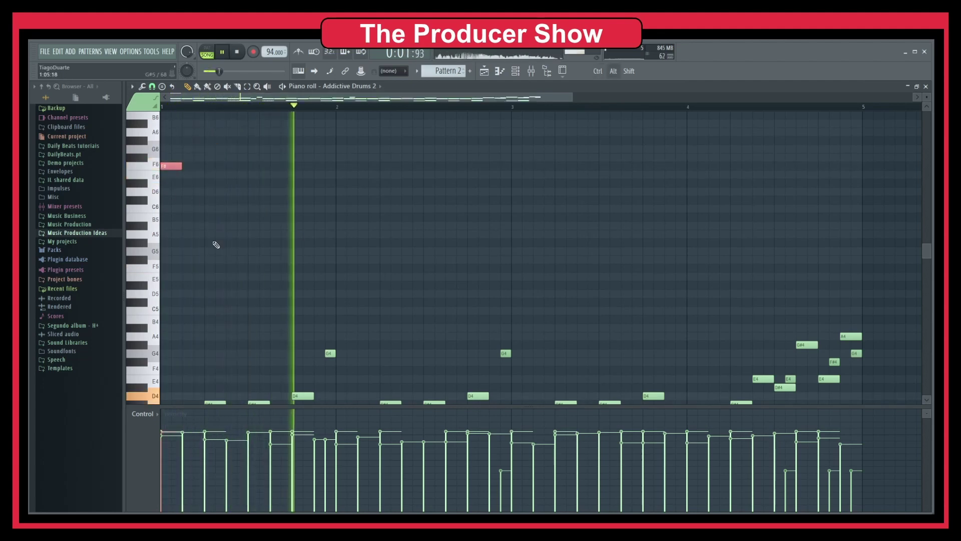
key("space")
key("space")
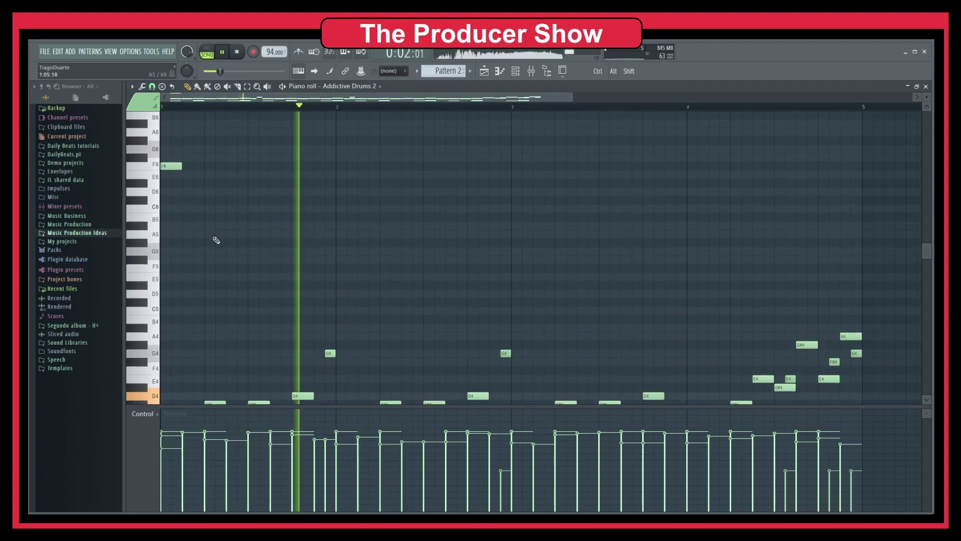
Step: Listen to the beat and audition the drum and cymbal sounds across the piano roll's low and high keys
scroll(215, 239, "down", 2)
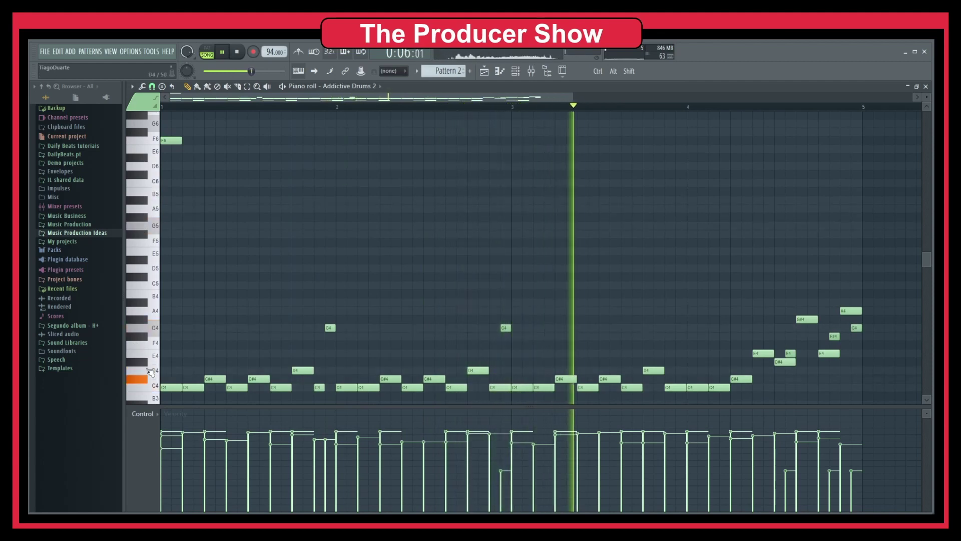
scroll(149, 356, "down", 3)
key("space")
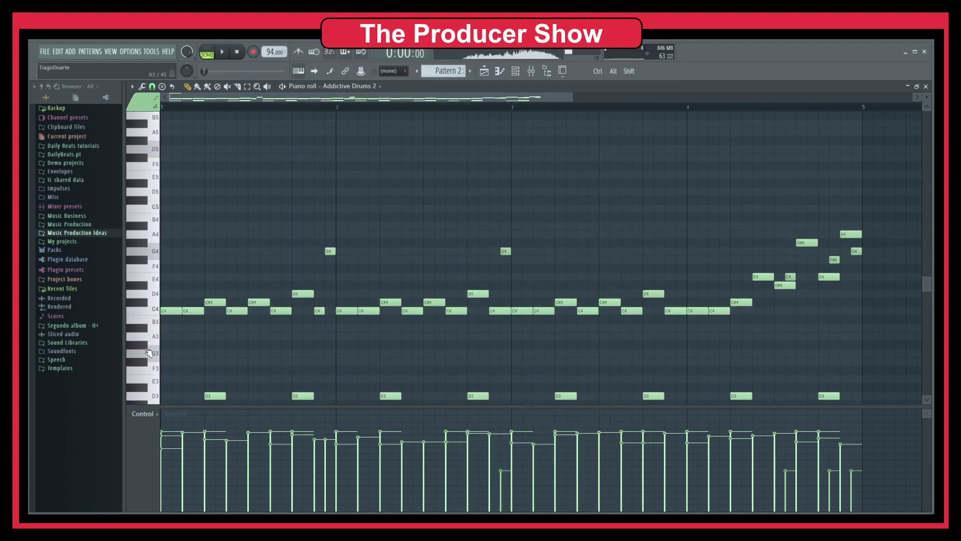
left_click(145, 347)
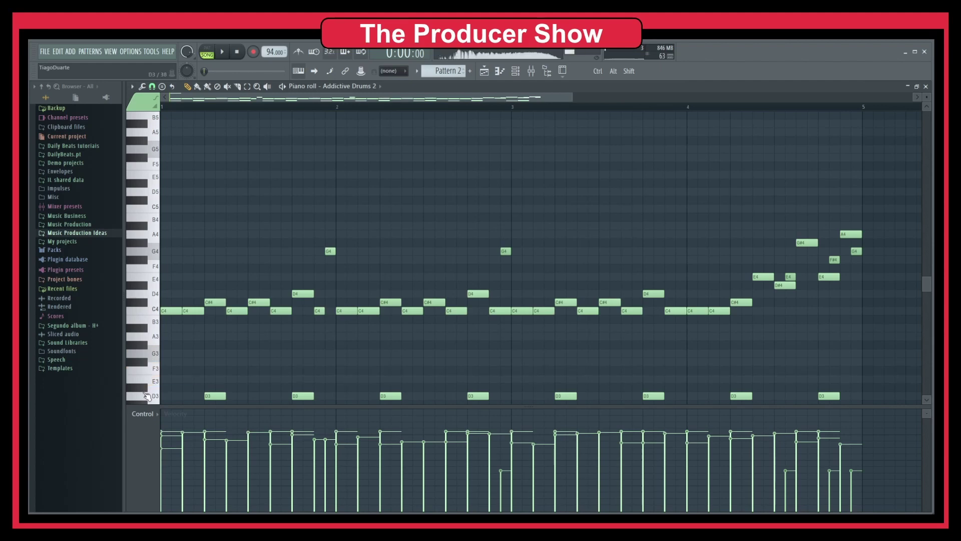
scroll(144, 227, "up", 2)
mouse_move(145, 250)
left_mouse_down()
mouse_move(143, 133)
mouse_move(150, 259)
left_mouse_up()
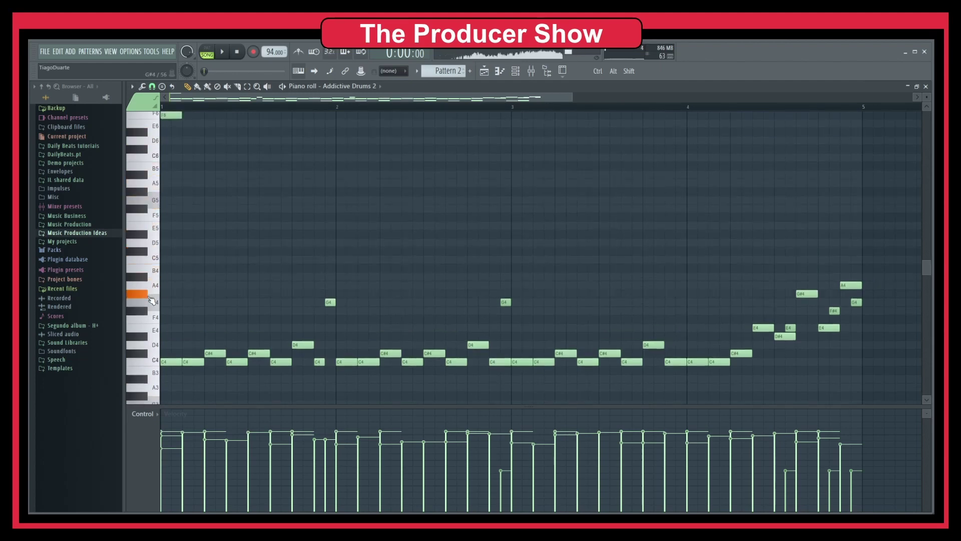
scroll(156, 220, "up", 4)
left_click_drag(144, 192, 148, 306)
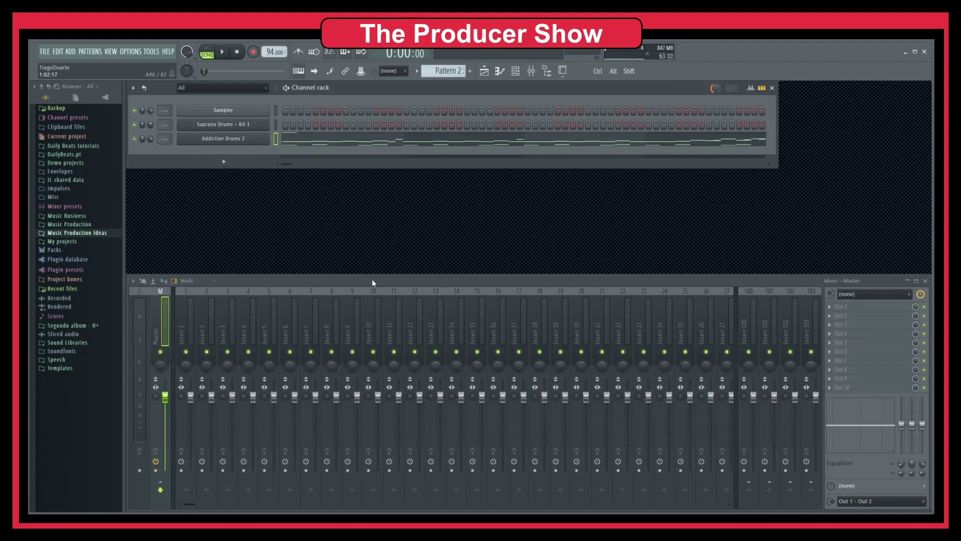
Step: Open the Addictive Drums 2 plugin and try the Cozy Power and The Drummer And The Thief presets, playing the beat
left_click(240, 139)
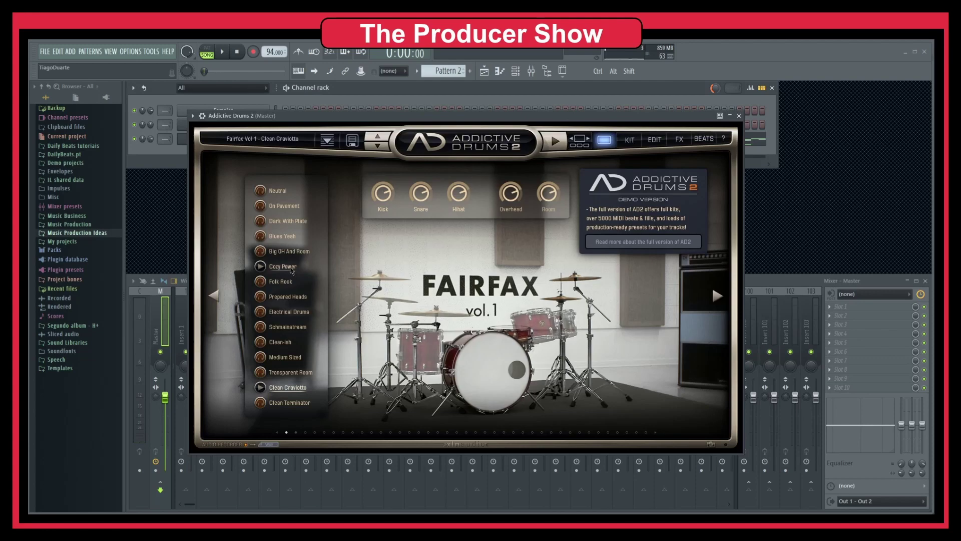
left_click(286, 268)
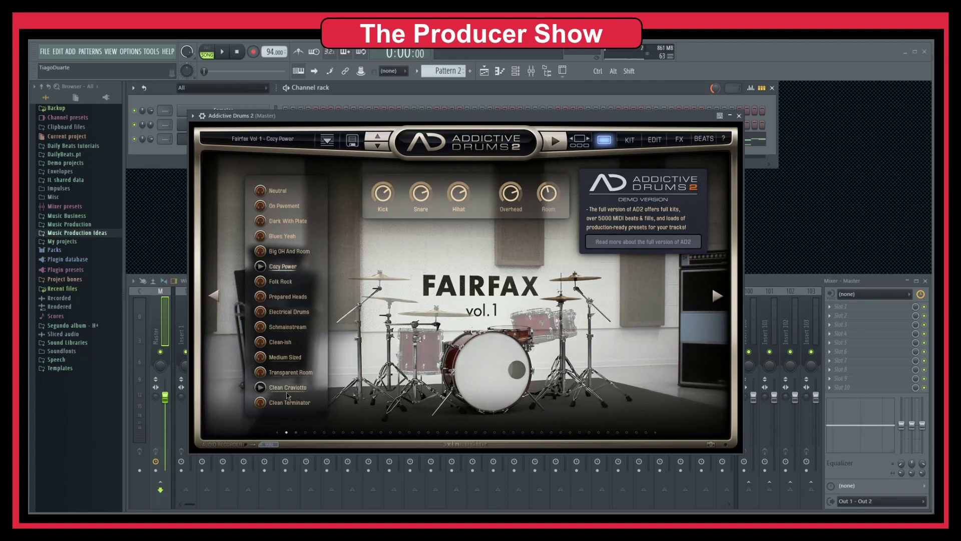
left_click(296, 432)
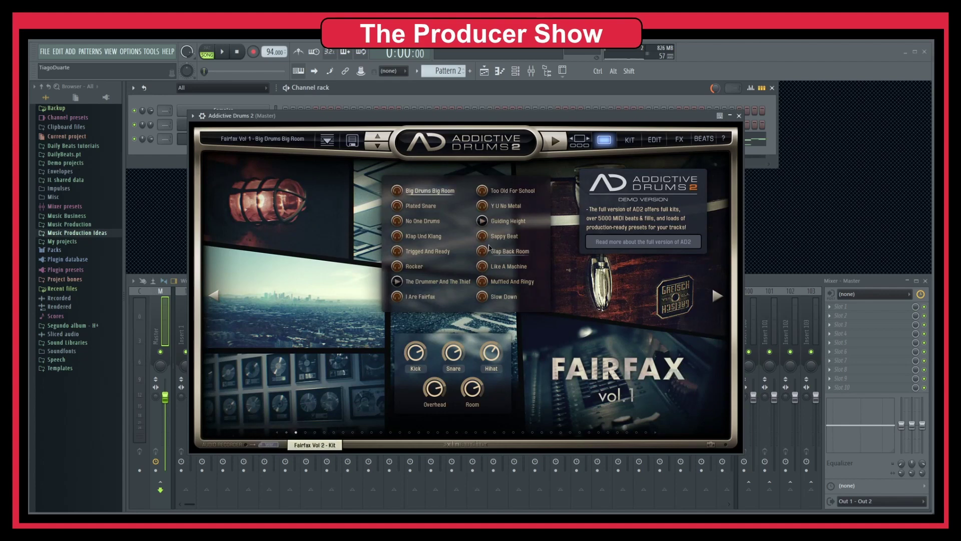
left_click(438, 281)
key("space")
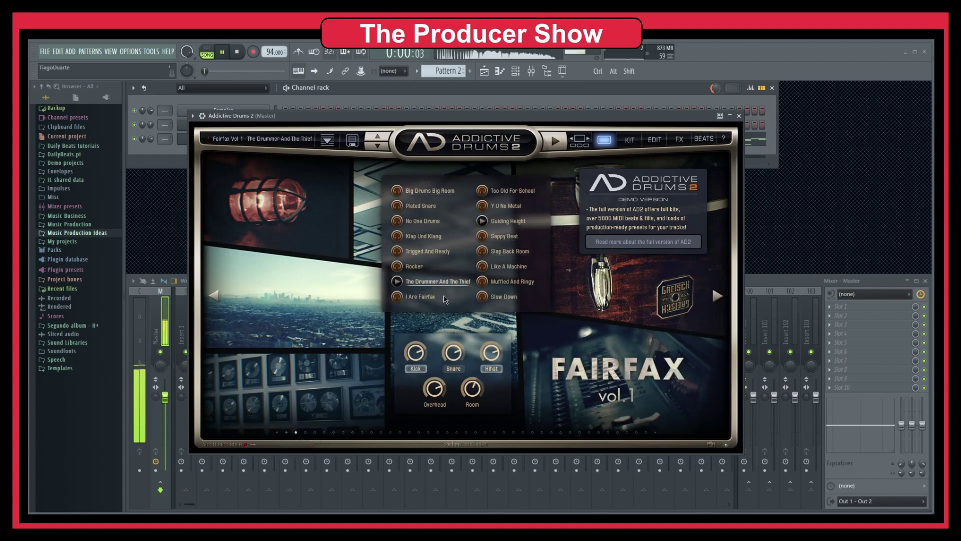
Step: Try the Guiding Height and Cozy Power presets during playback and load Clean Craviotto
left_click(508, 221)
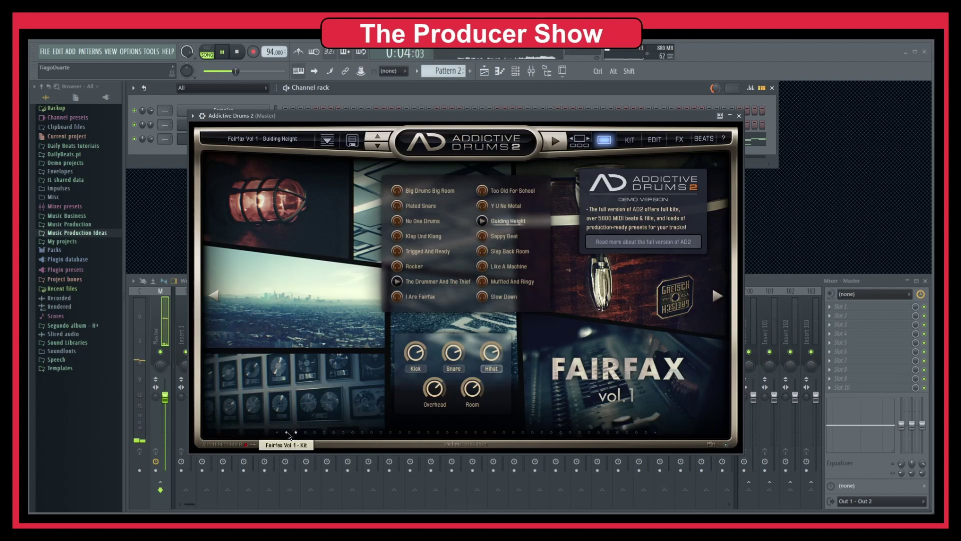
left_click(286, 432)
left_click(283, 267)
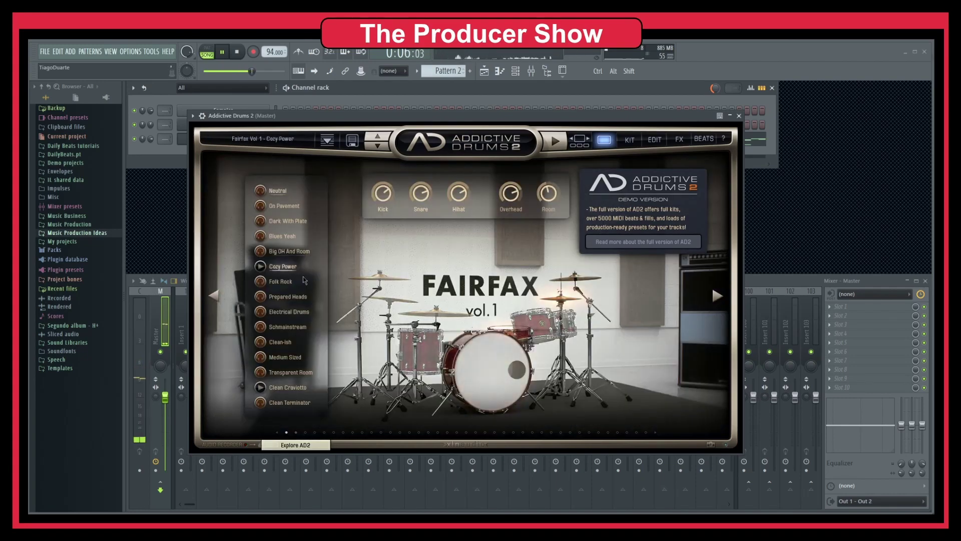
left_click(286, 387)
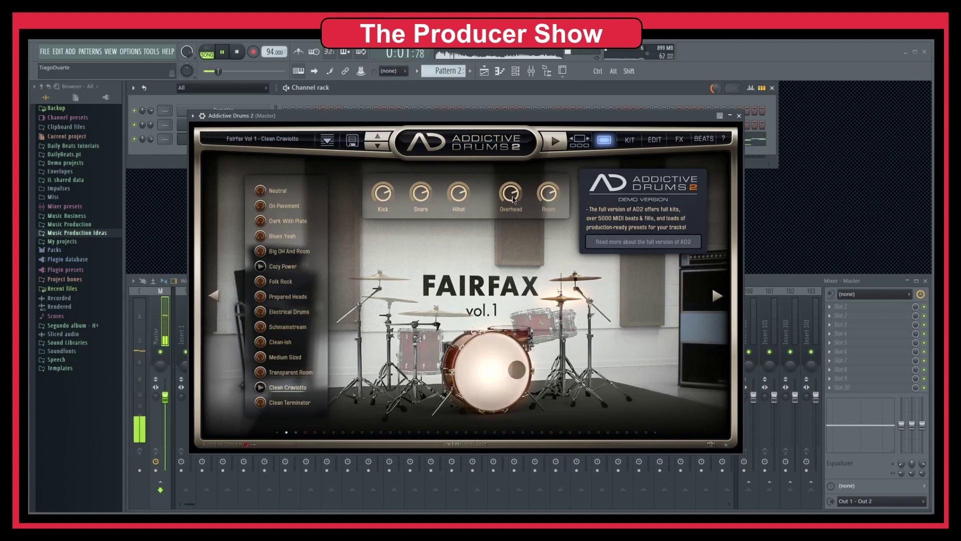
Step: Compare Clean Craviotto's Overhead and Room levels at minimum and raised during playback, leaving Overhead at minimum and Room up
left_click_drag(547, 200, 545, 408)
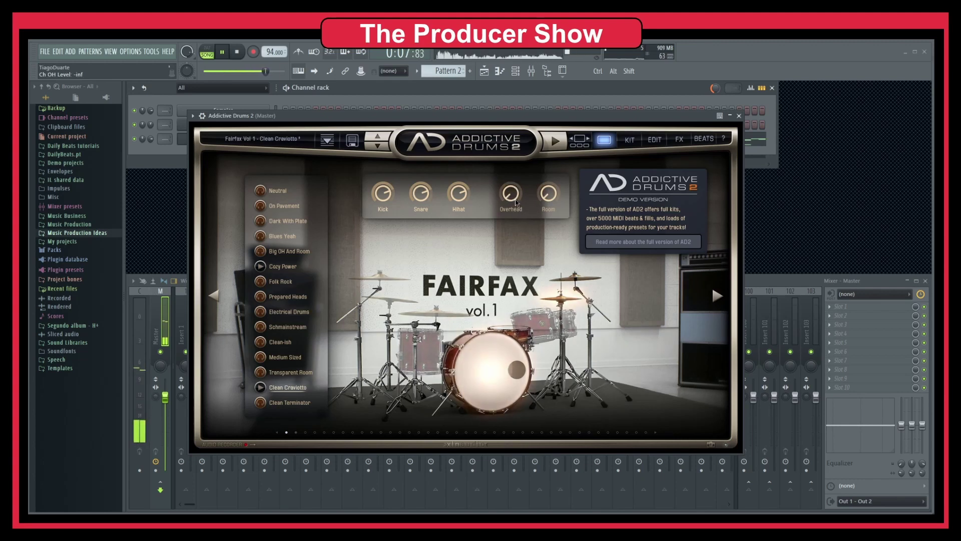
left_click_drag(516, 201, 510, 89)
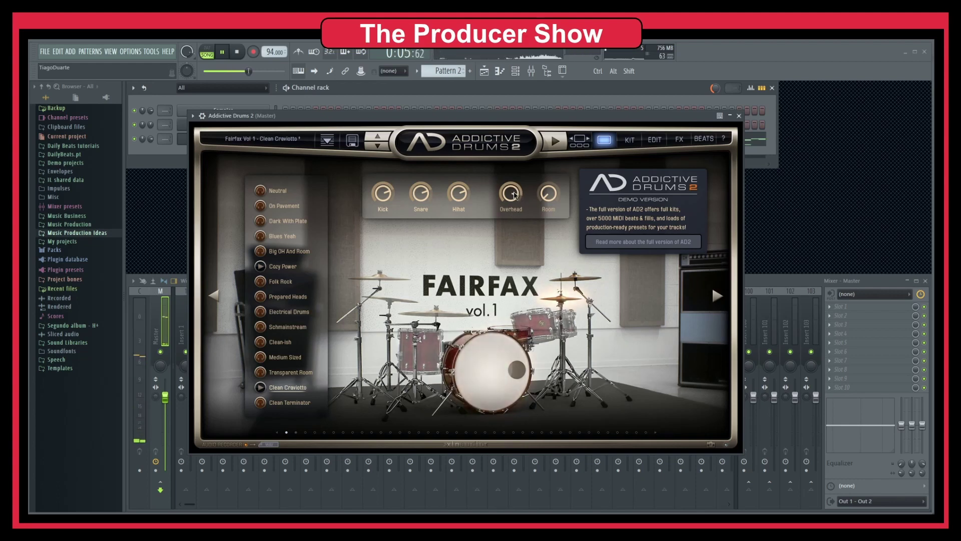
scroll(513, 214, "down", 2)
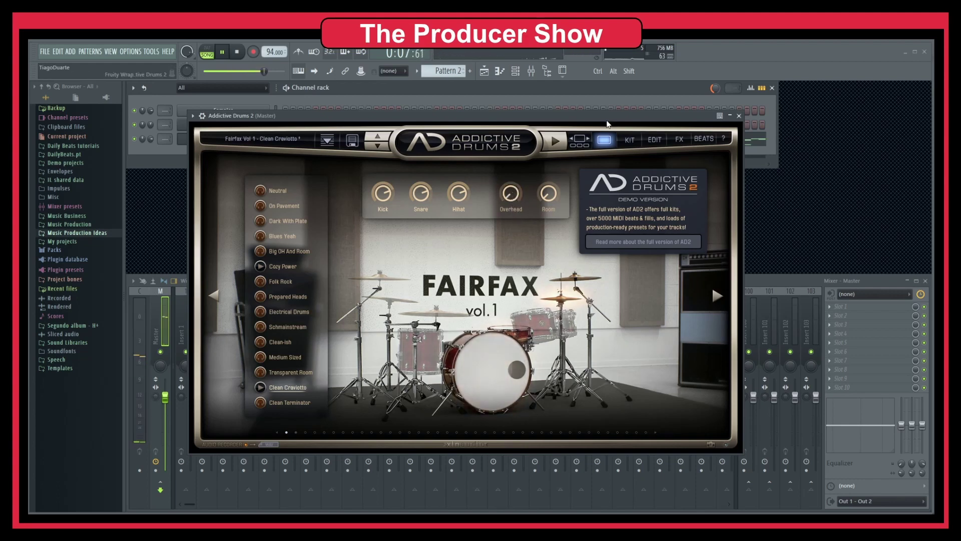
scroll(548, 200, "down", 2)
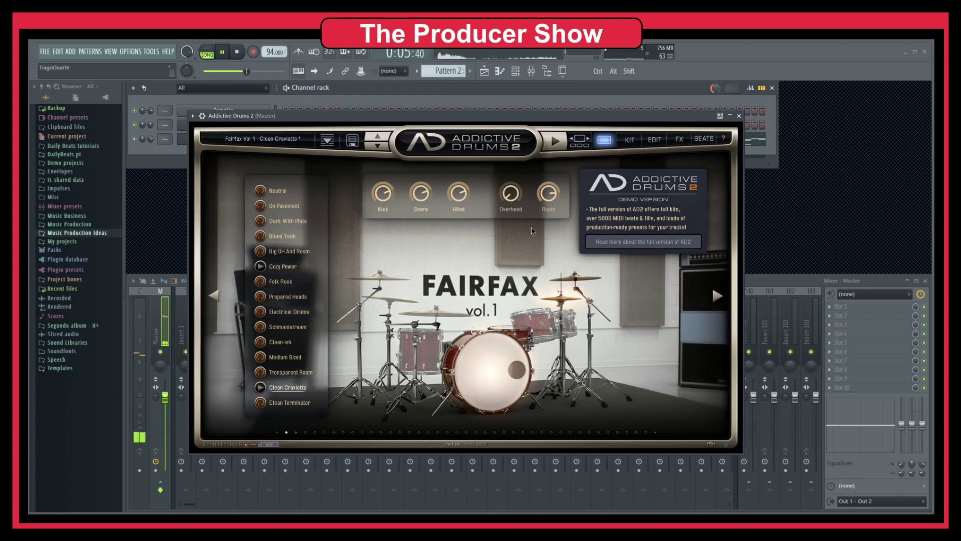
Step: Raise the Overhead level to about -2.36 dB, fine-tune it by ear, and close the Addictive Drums 2 window
left_click_drag(514, 201, 513, 118)
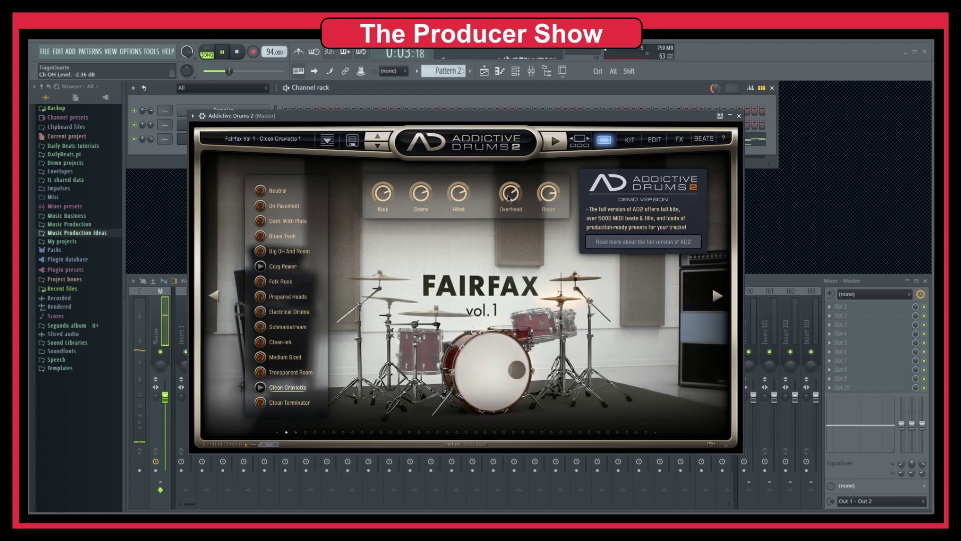
scroll(508, 198, "down", 3)
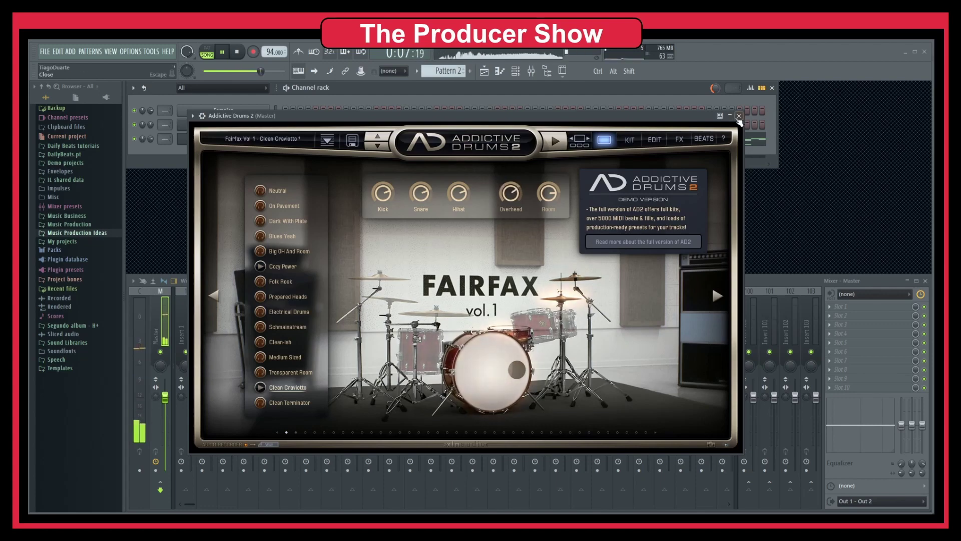
left_click(738, 116)
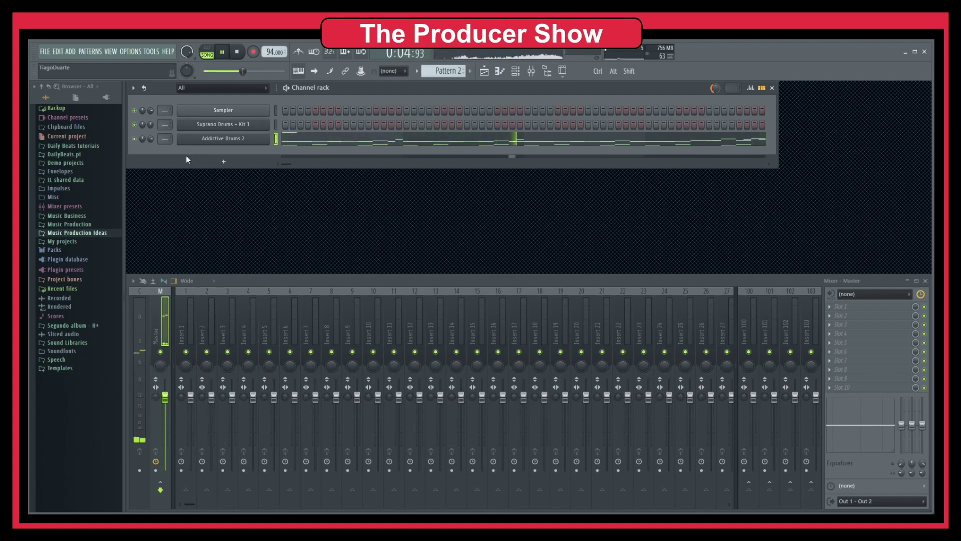
Step: Stop playback, add the AIR Structure plugin as a new channel, and move its window clear of the browser
key("space")
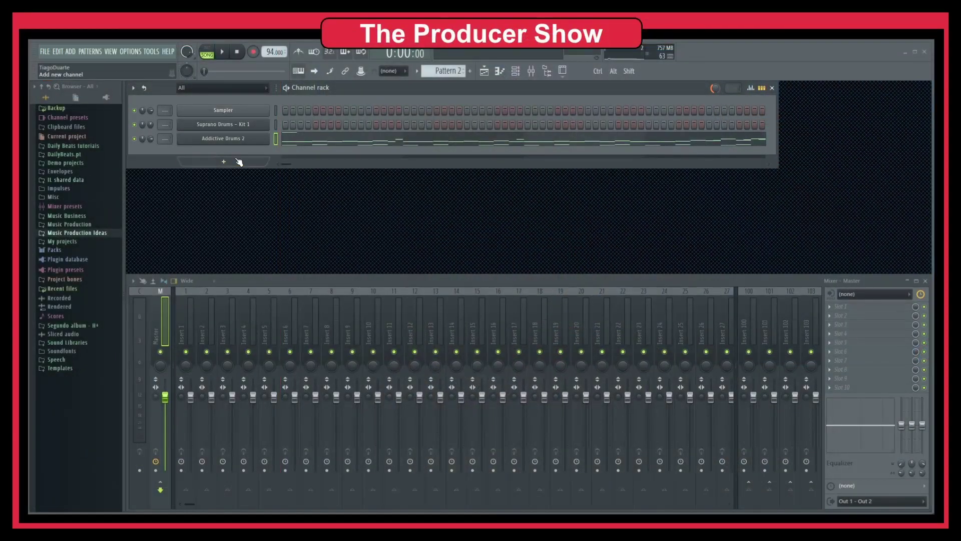
left_click(239, 162)
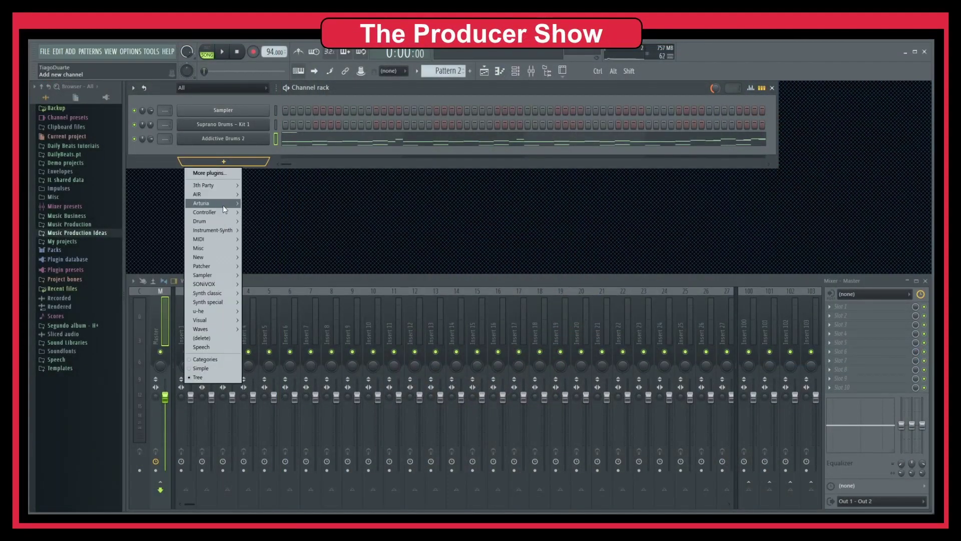
mouse_move(225, 194)
left_click(267, 241)
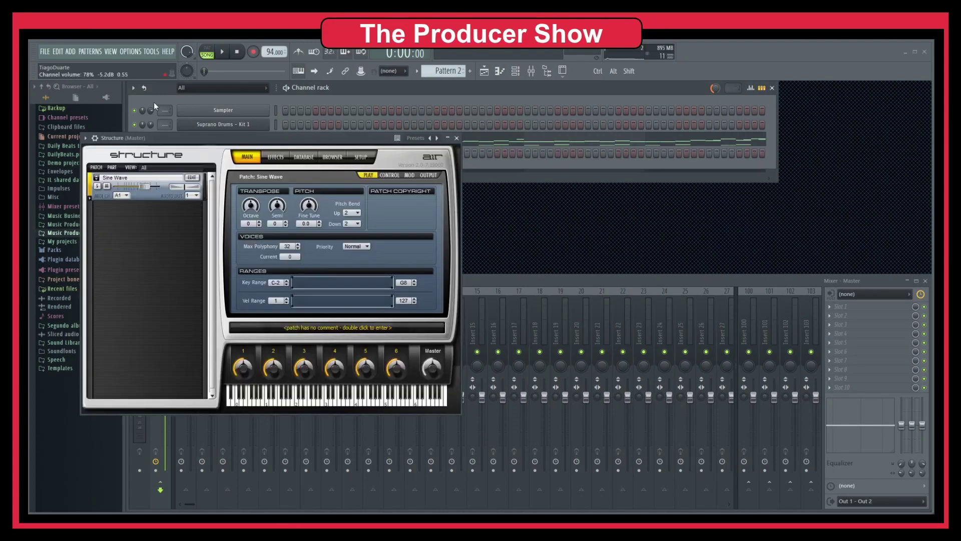
left_click_drag(277, 142, 396, 143)
Step: Find the Drums: Acoustic patches in Structure's database, load 12 Vintage Kit XXL, and shift the plugin window slightly
left_click(421, 157)
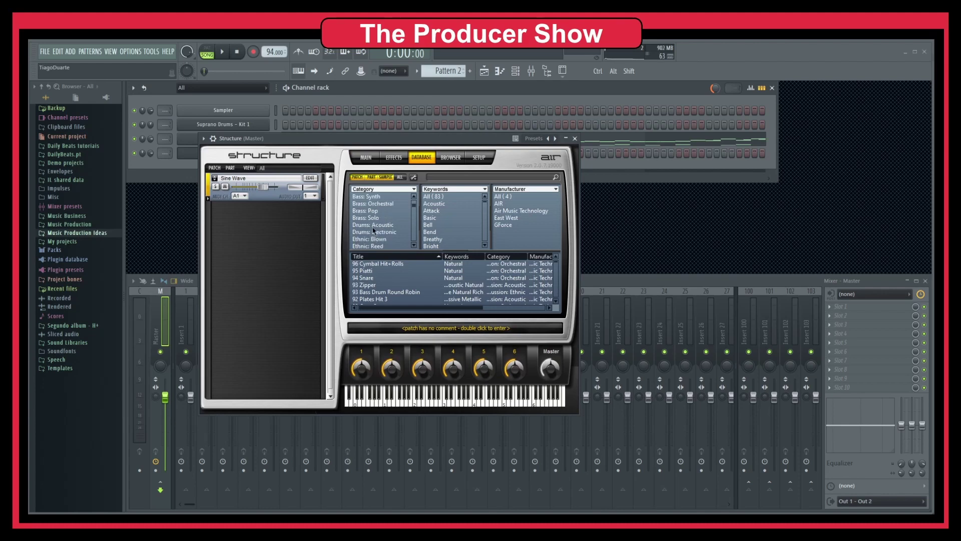
left_click(373, 226)
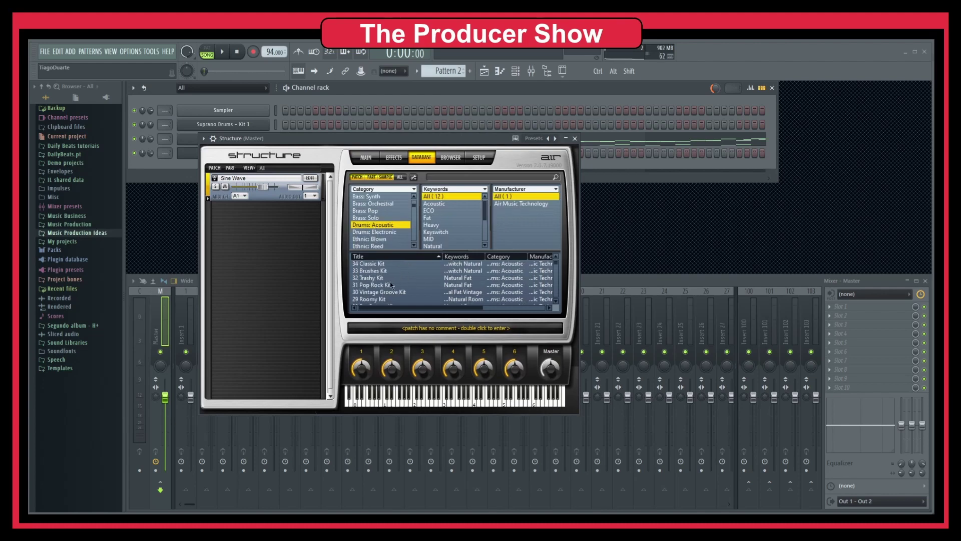
scroll(391, 285, "down", 6)
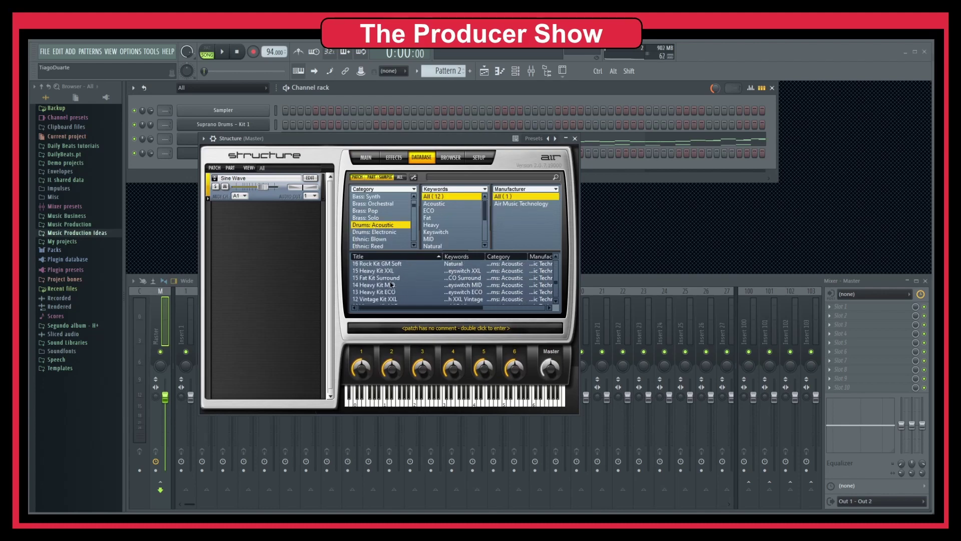
scroll(391, 284, "down", 3)
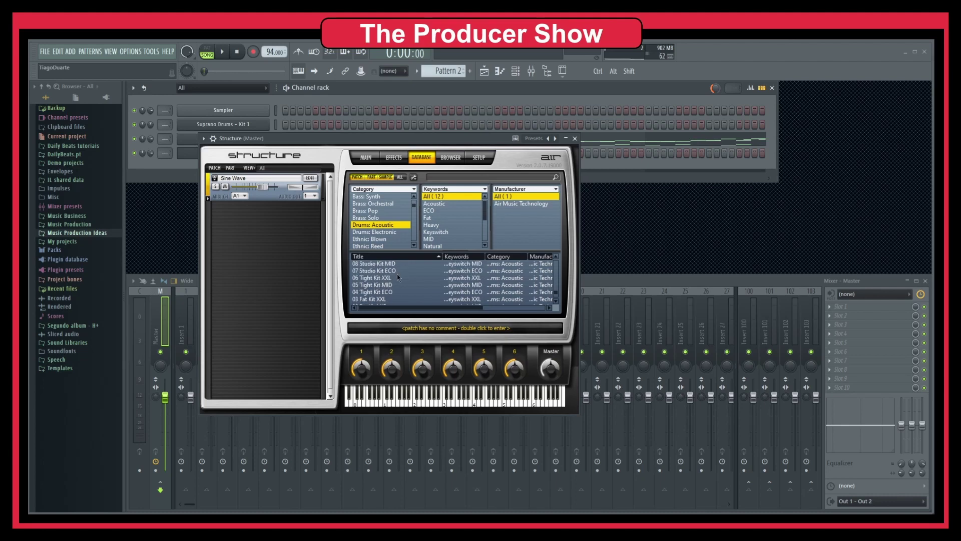
scroll(392, 286, "down", 1)
scroll(390, 283, "up", 2)
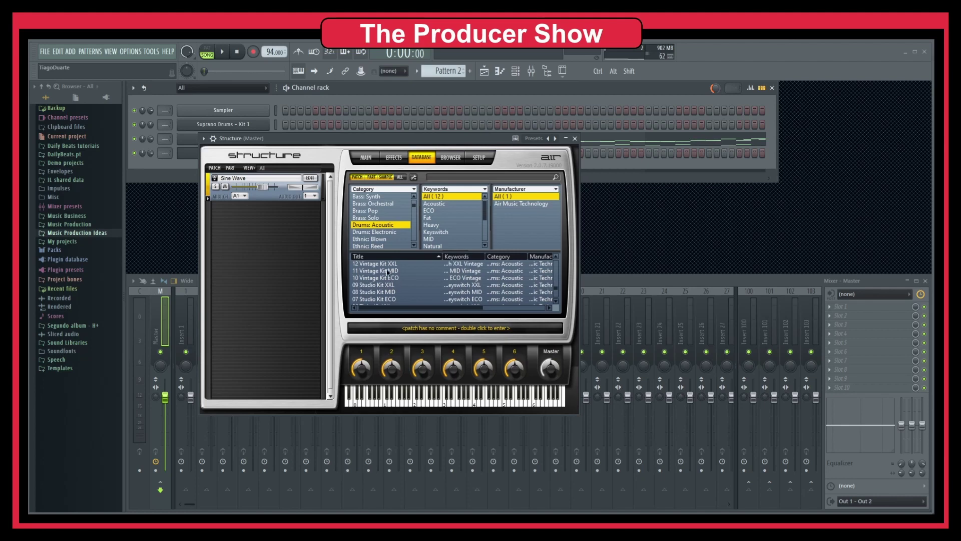
double_click(387, 265)
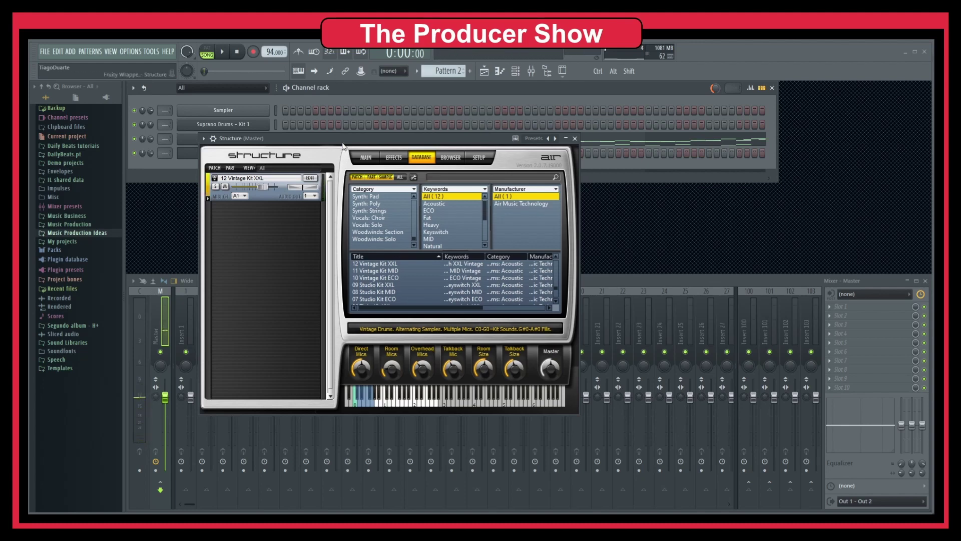
left_click_drag(343, 146, 357, 155)
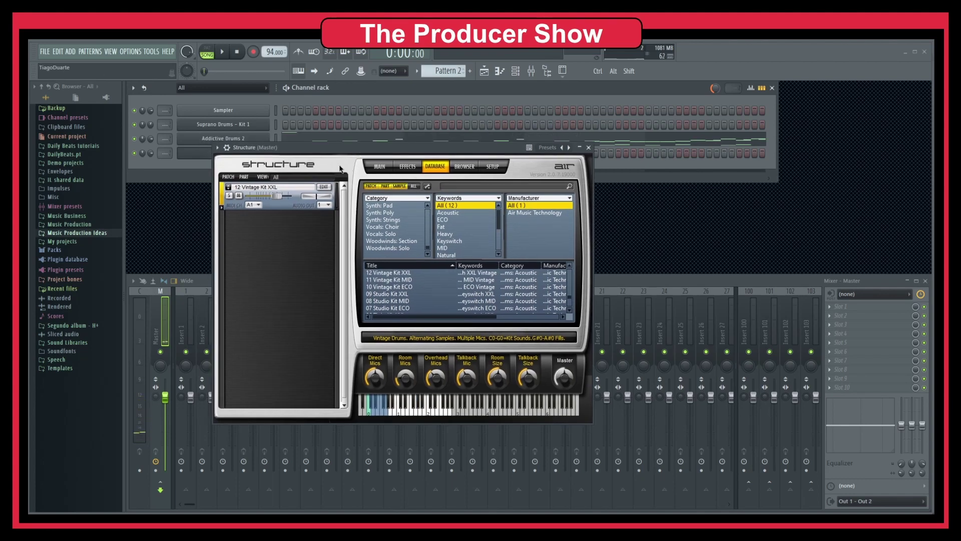